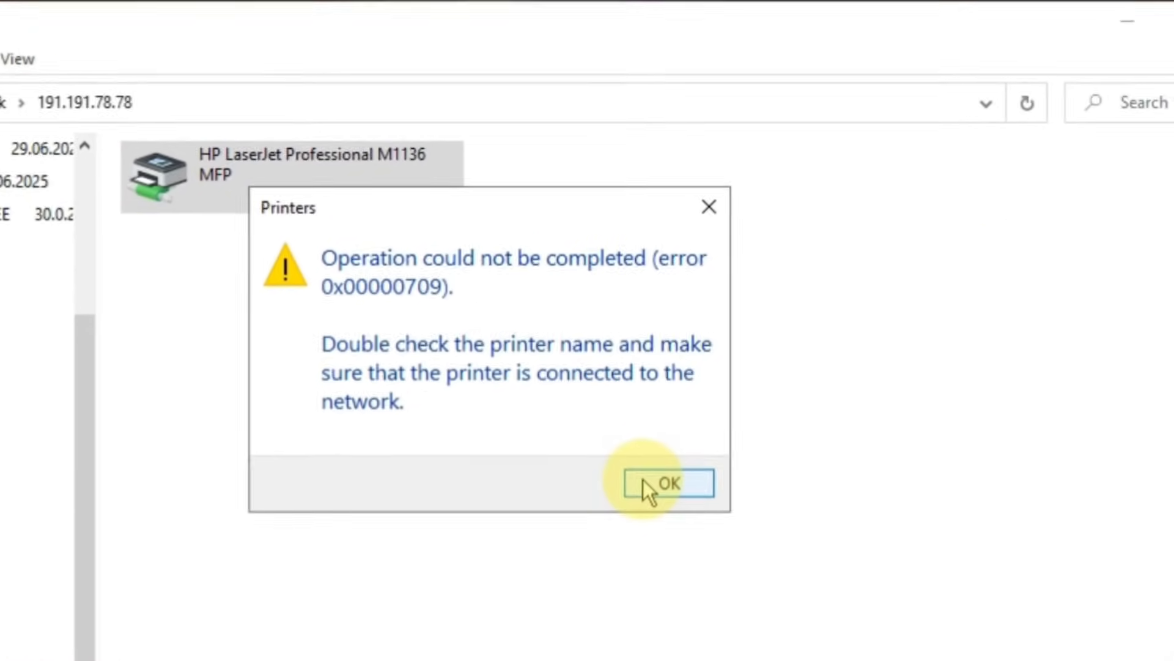
# - Dismiss the 0x00000709 error and retry Connect on the shared HP printer, which fails again
pyautogui.click(645, 487)
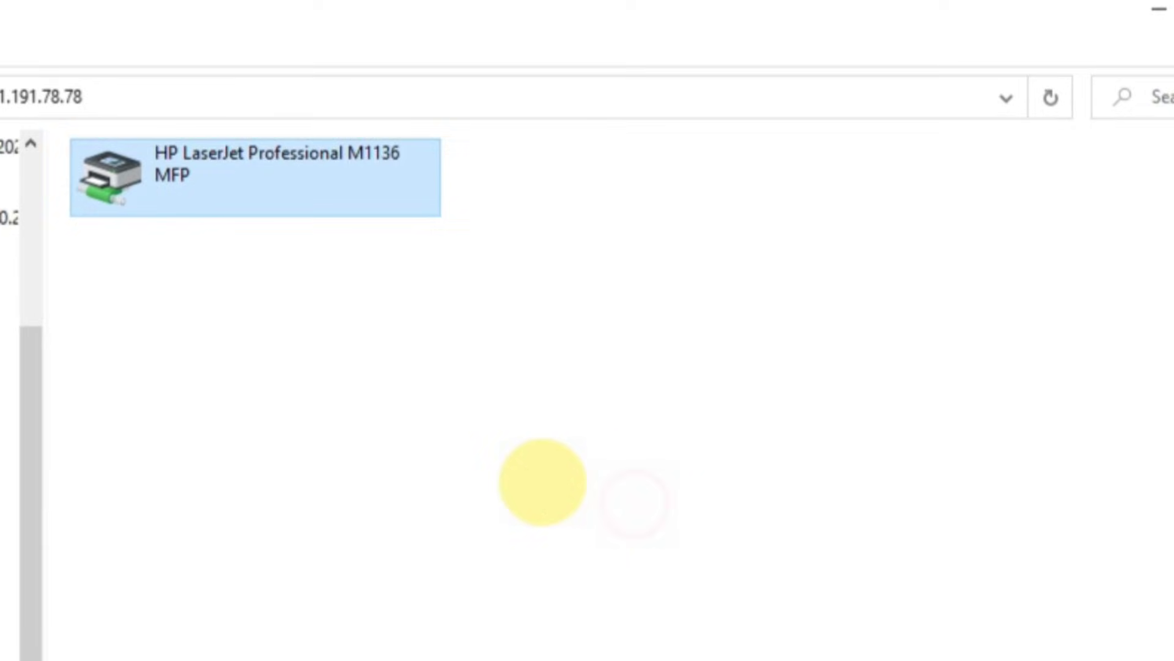
pyautogui.rightClick(433, 183)
pyautogui.click(472, 214)
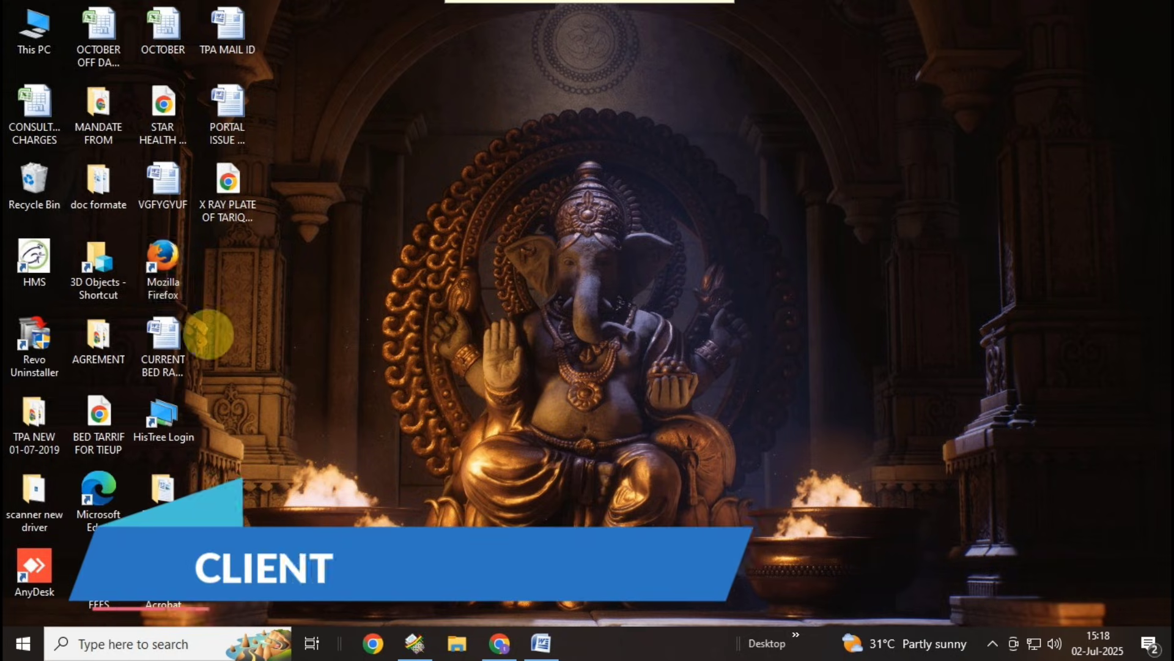
# - Run \\191.191.78.78 to open the host's share listing the HP LaserJet M1136 MFP
pyautogui.doubleClick(39, 37)
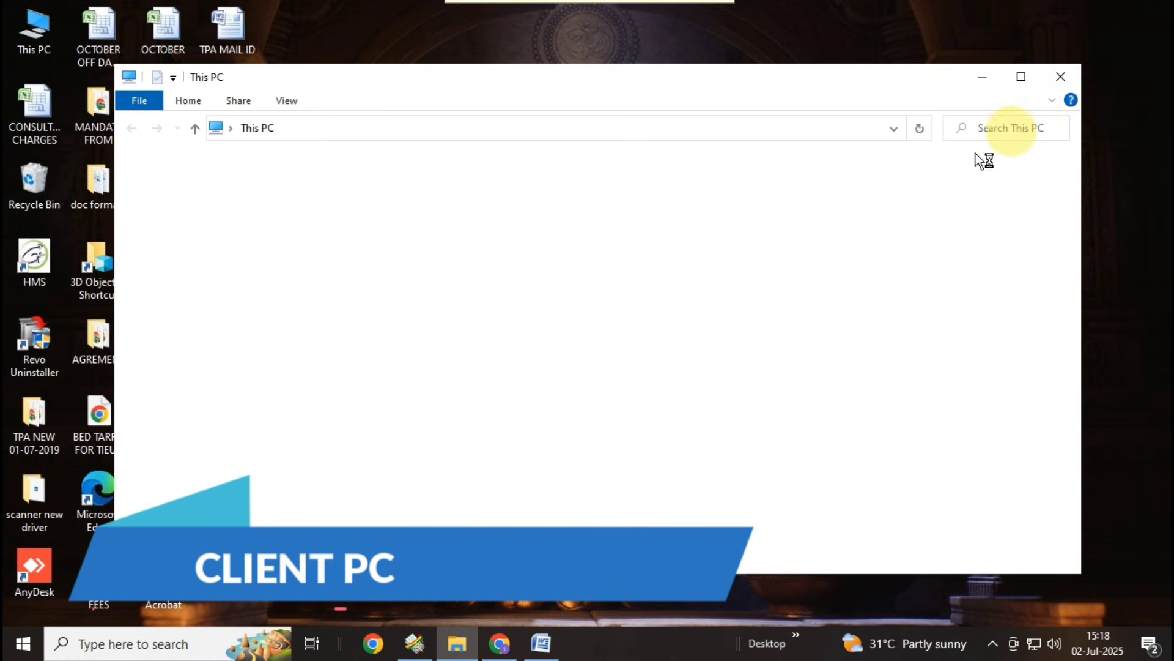
pyautogui.click(1060, 76)
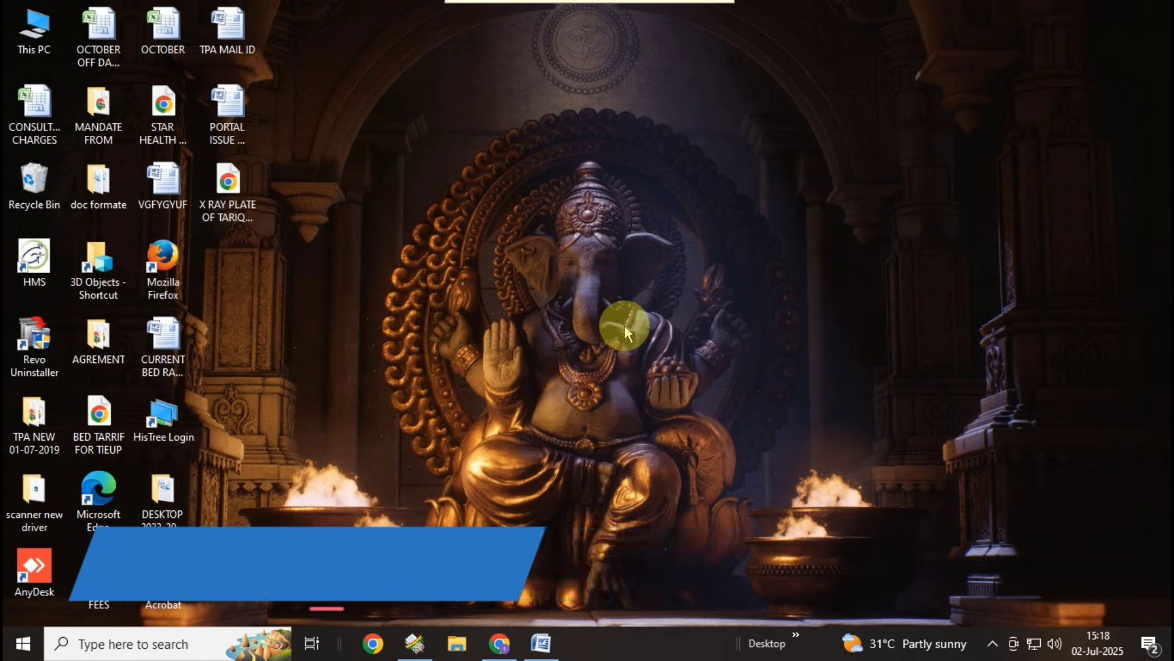
pyautogui.press('super+r')
pyautogui.write('\\')
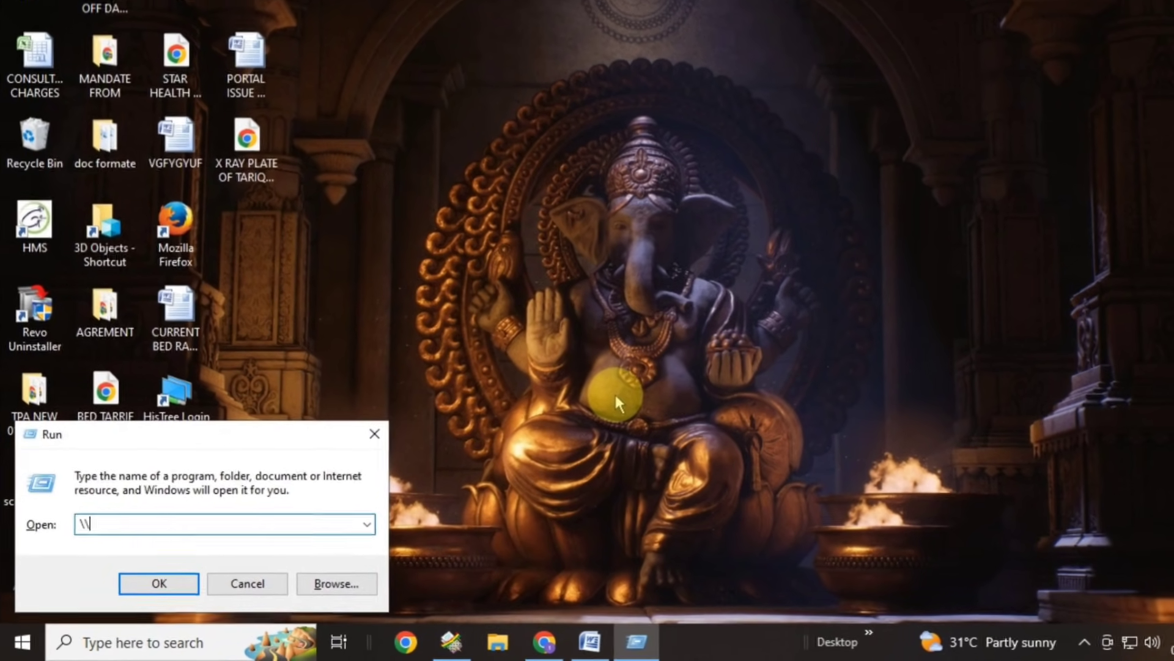
pyautogui.write('191.19')
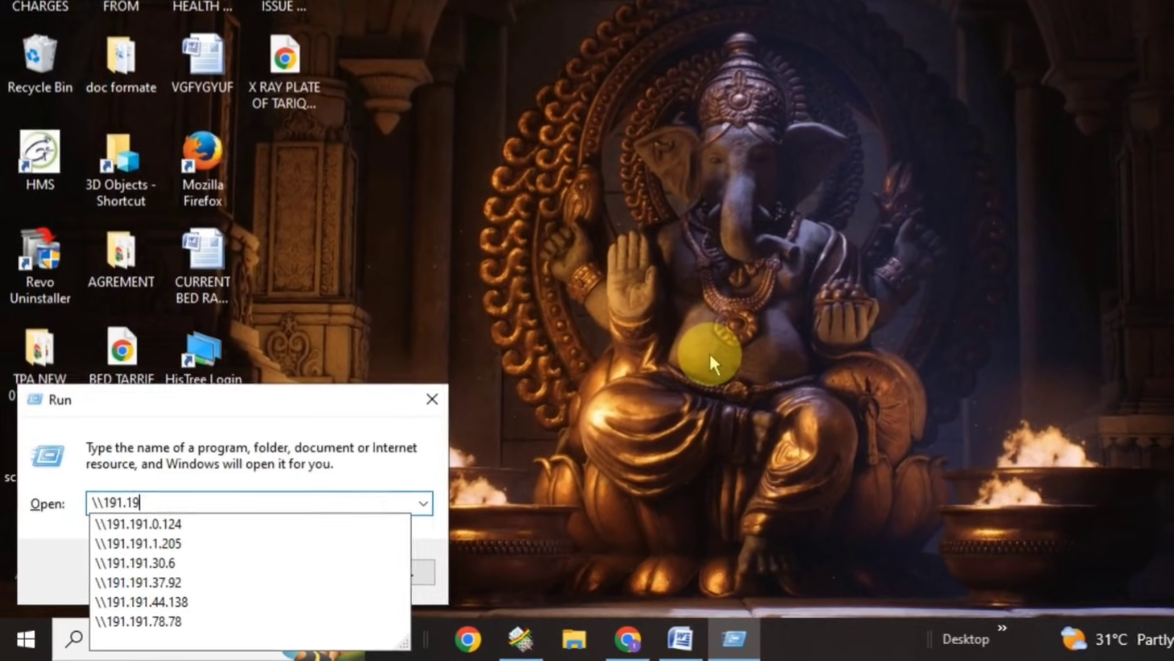
pyautogui.write('1.')
pyautogui.write('191')
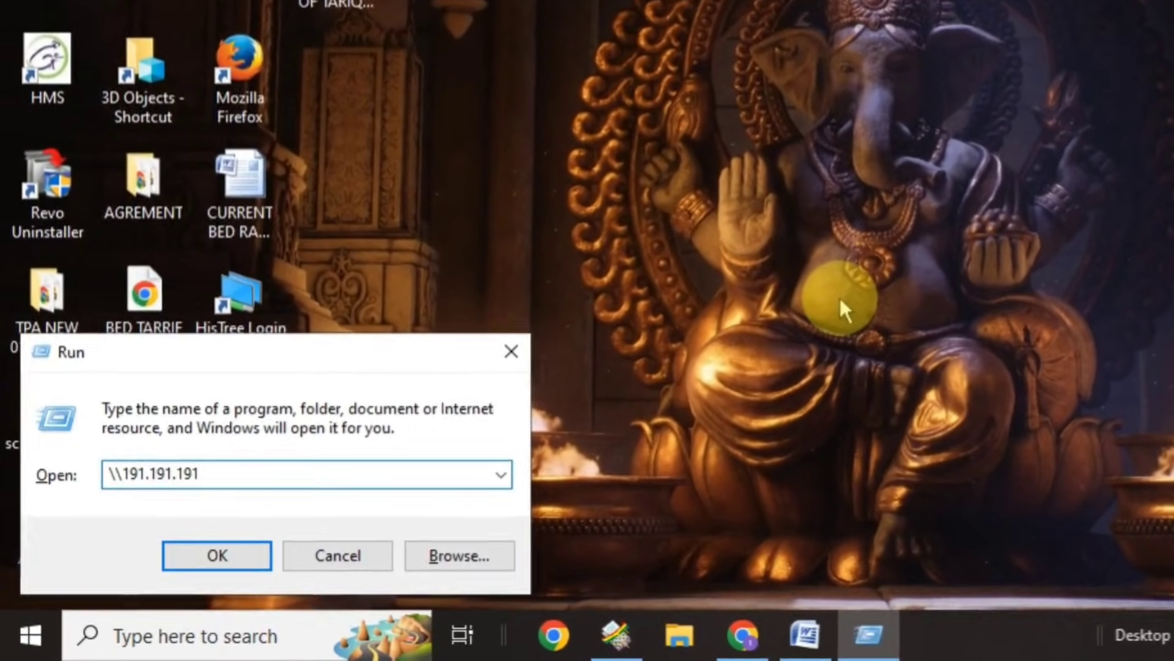
pyautogui.press('BackSpace')
pyautogui.press('BackSpace')
pyautogui.press('BackSpace')
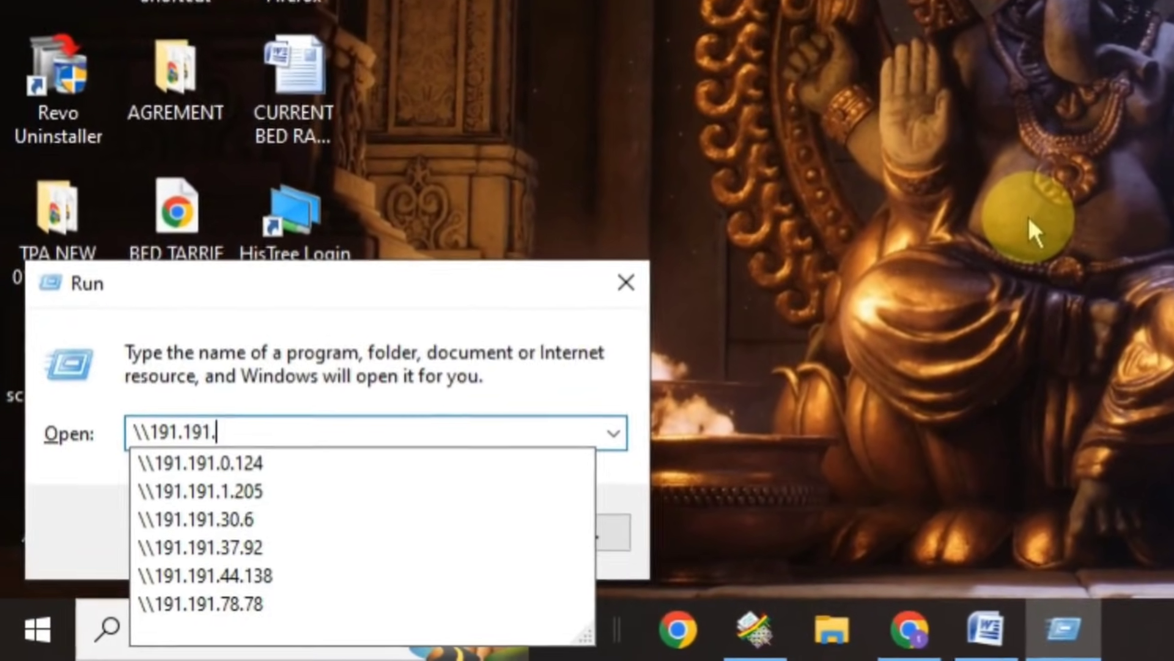
pyautogui.write('78.')
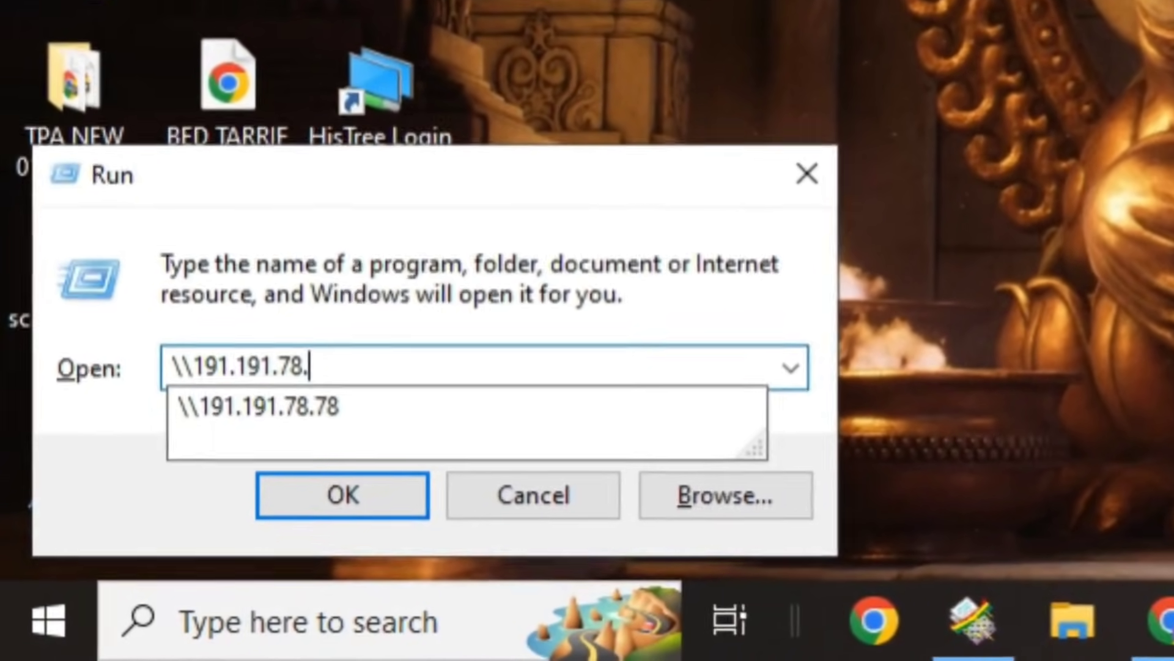
pyautogui.write('78')
pyautogui.press('Return')
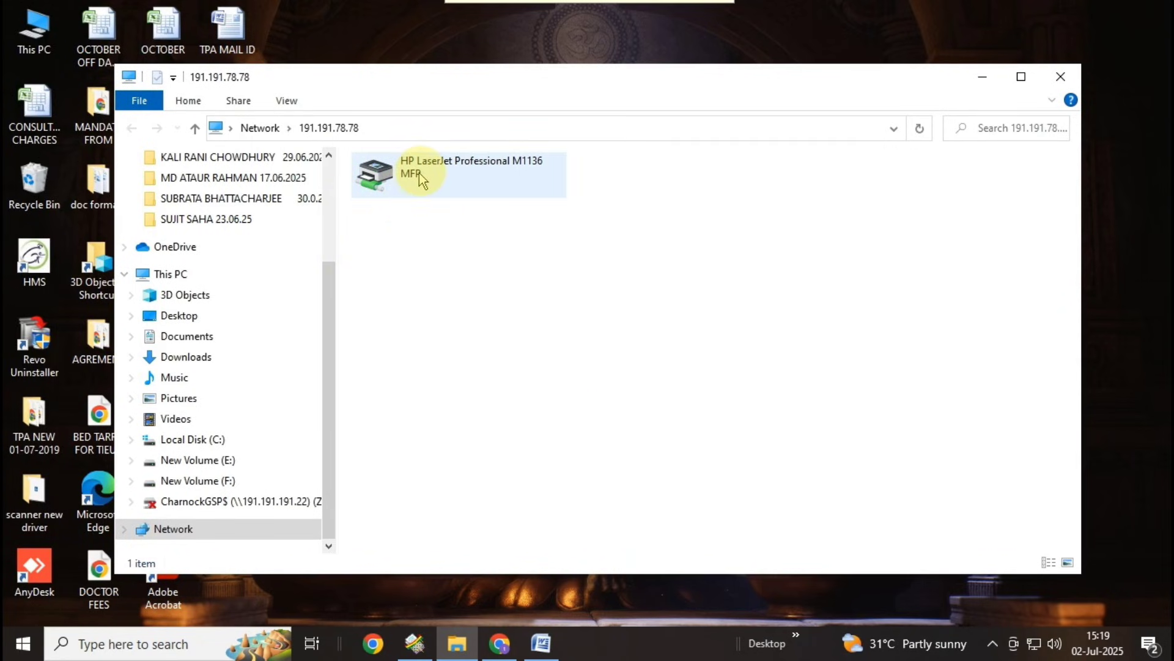
# - Attempt to open and connect to the shared HP printer, dismissing the 0x00000709 and couldn't-connect errors
pyautogui.doubleClick(425, 169)
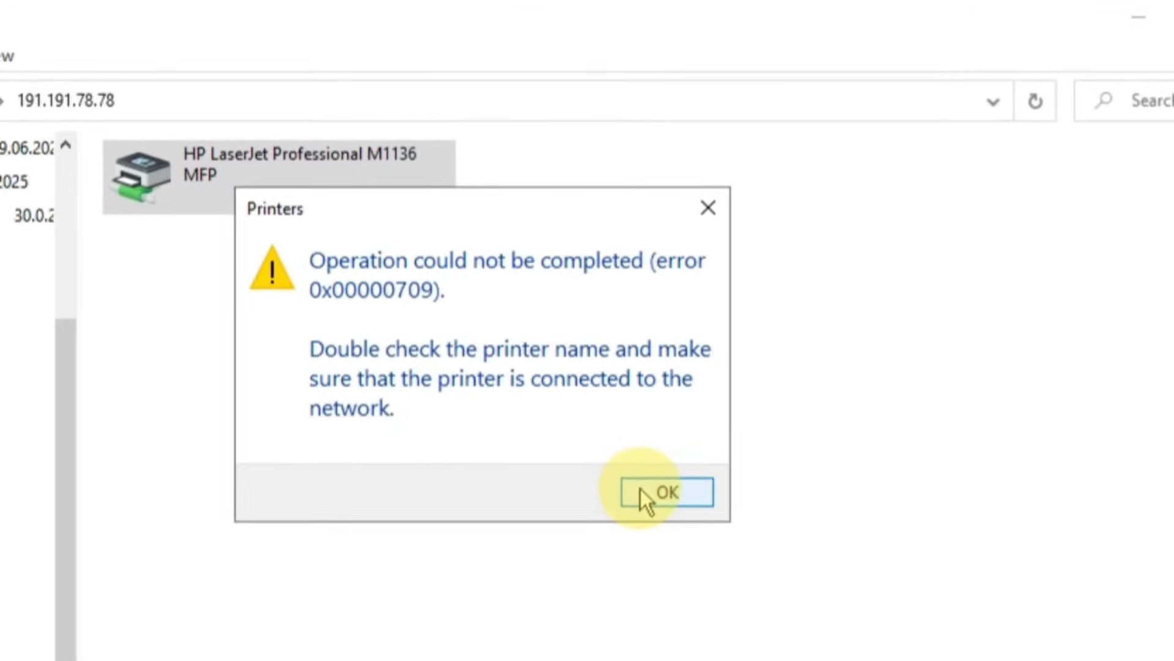
pyautogui.click(666, 460)
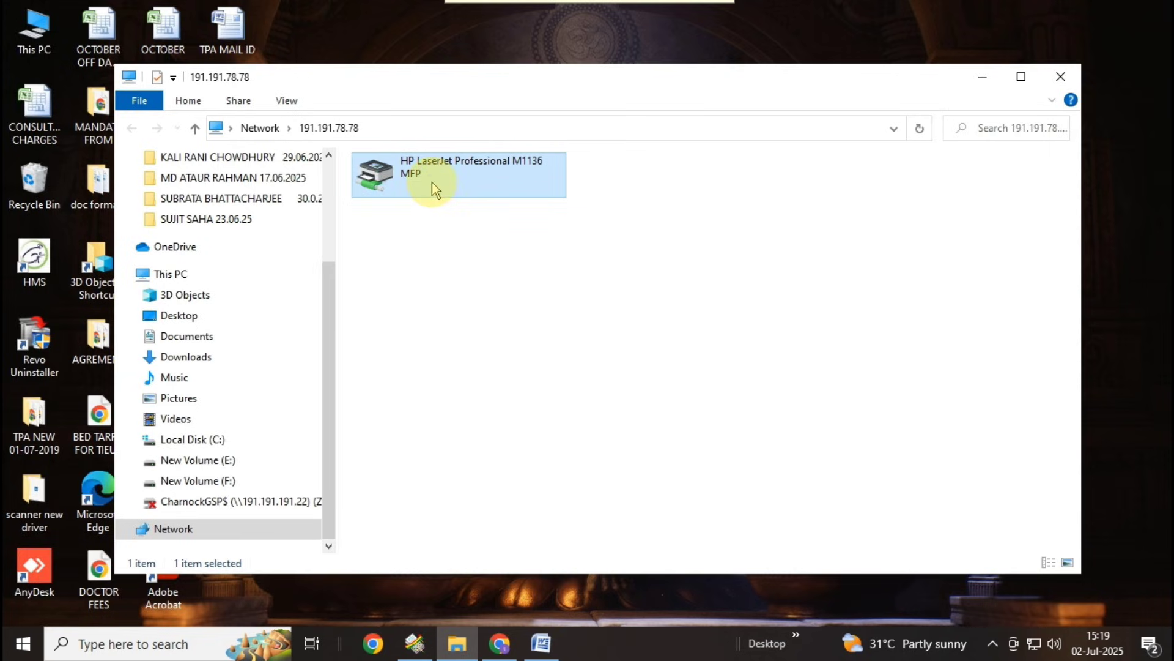
pyautogui.rightClick(433, 185)
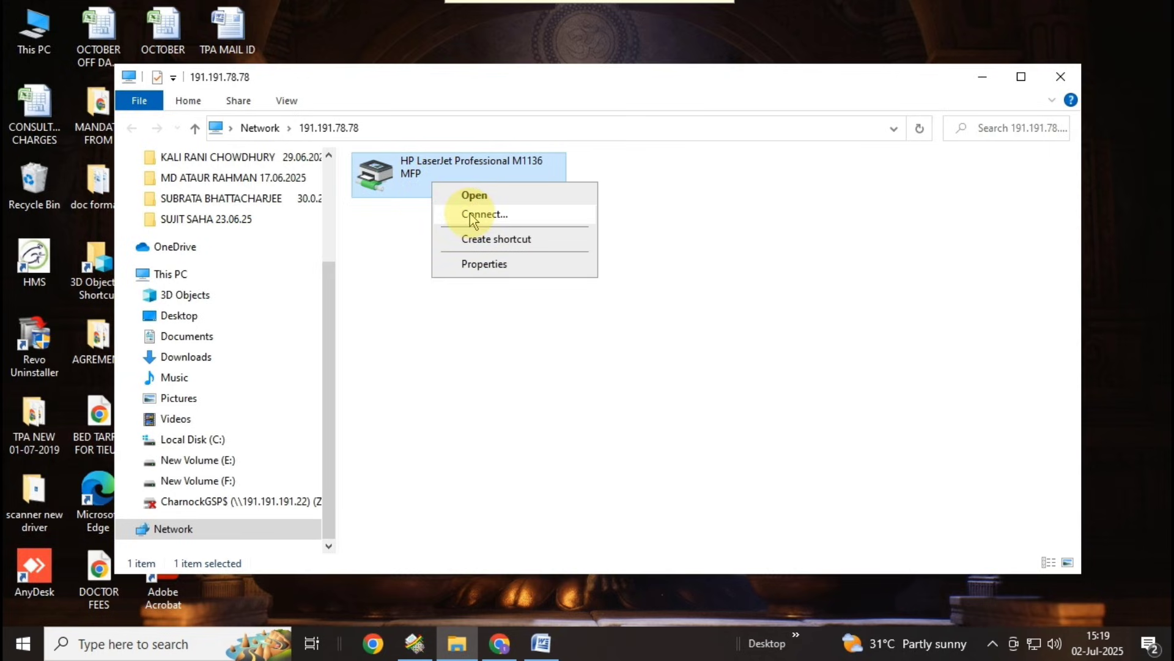
pyautogui.click(470, 213)
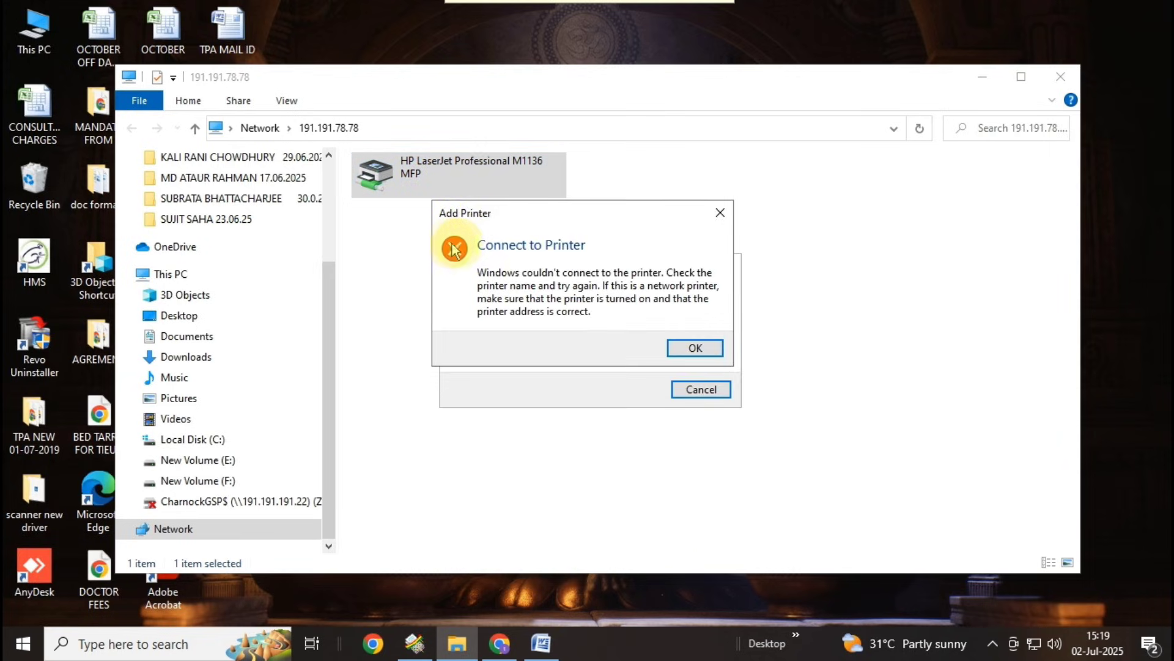
pyautogui.moveTo(546, 225)
pyautogui.mouseDown()
pyautogui.moveTo(808, 225)
pyautogui.moveTo(538, 241)
pyautogui.mouseUp()
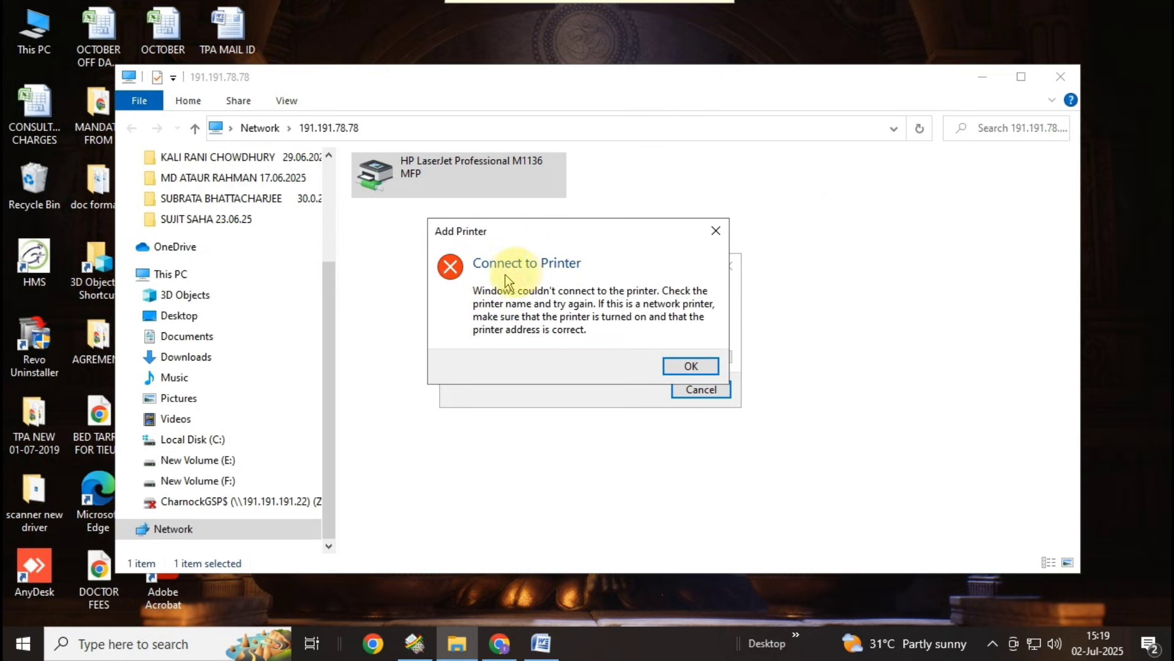
pyautogui.click(686, 366)
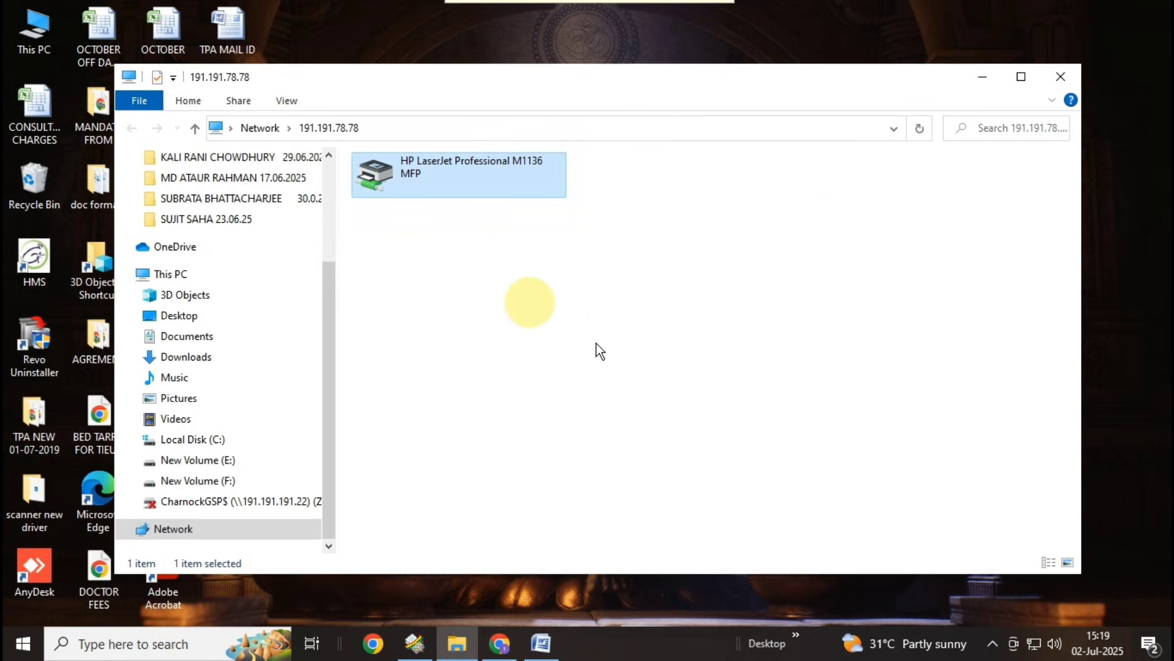
# - Retry opening the printer, dismiss the error again, and close the network folder and Run box
pyautogui.doubleClick(414, 178)
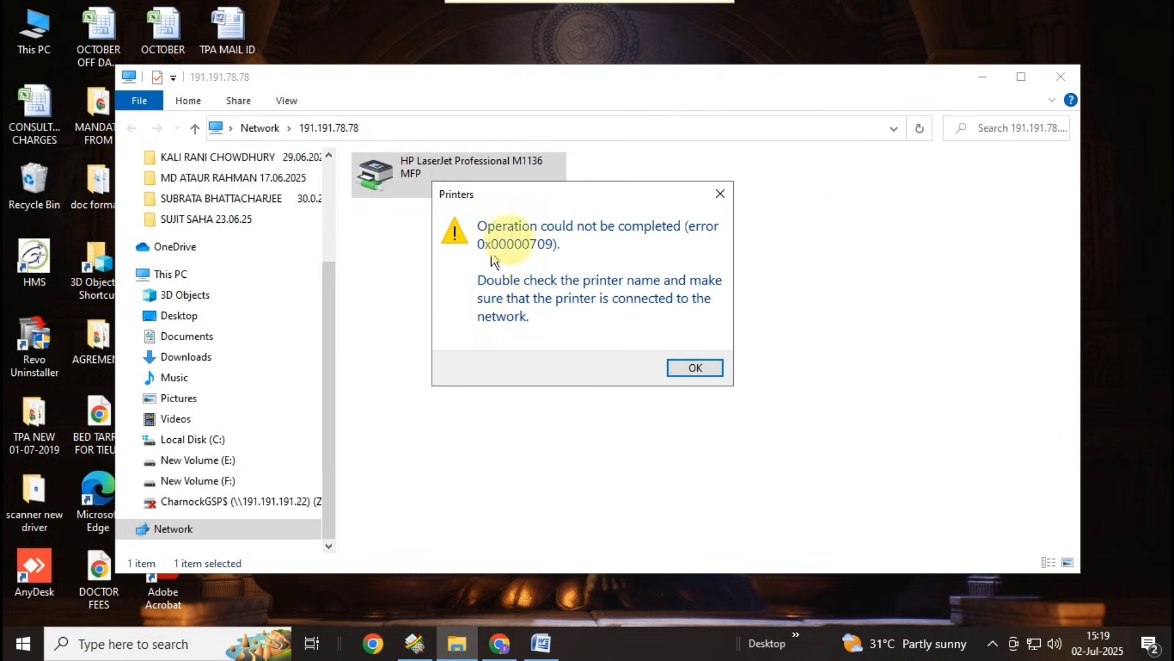
pyautogui.click(686, 367)
pyautogui.click(1060, 79)
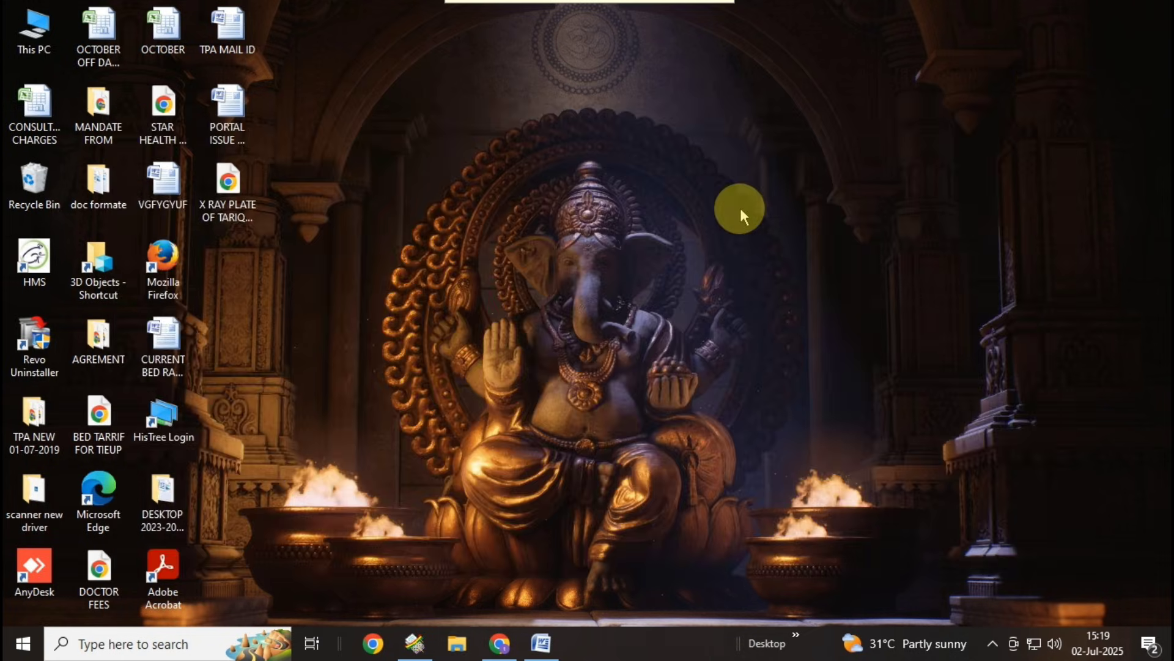
pyautogui.press('super+r')
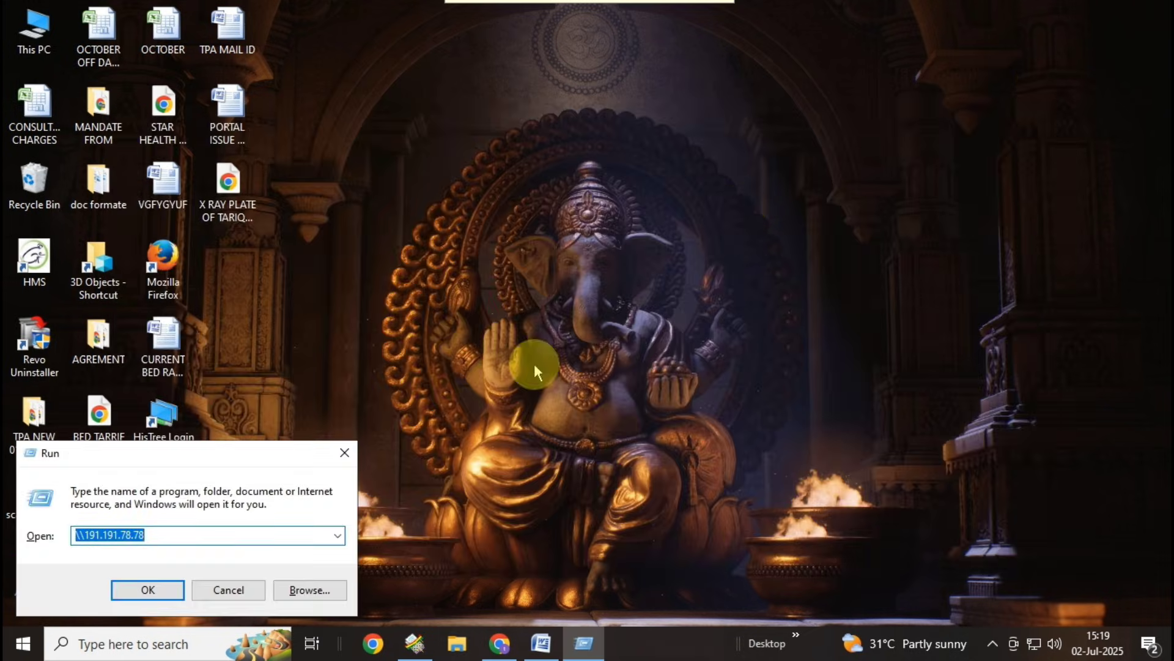
pyautogui.click(344, 452)
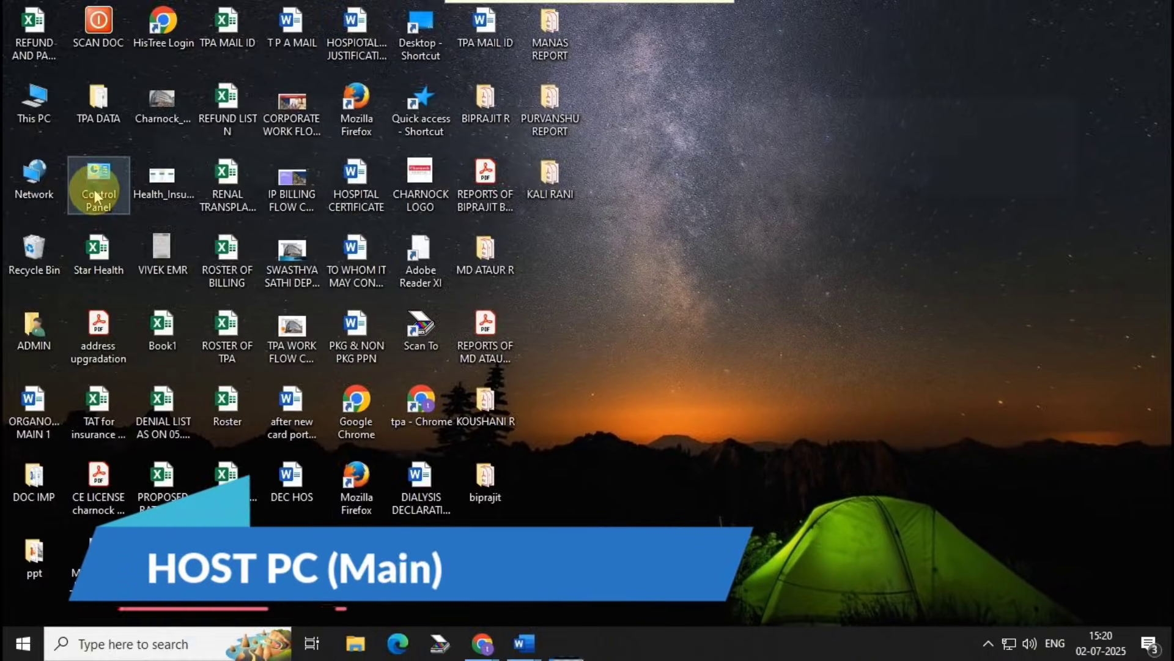
# - Check in Control Panel's Devices and Printers that the HP LaserJet M1136 MFP is shared, then close it
pyautogui.doubleClick(95, 195)
pyautogui.click(441, 353)
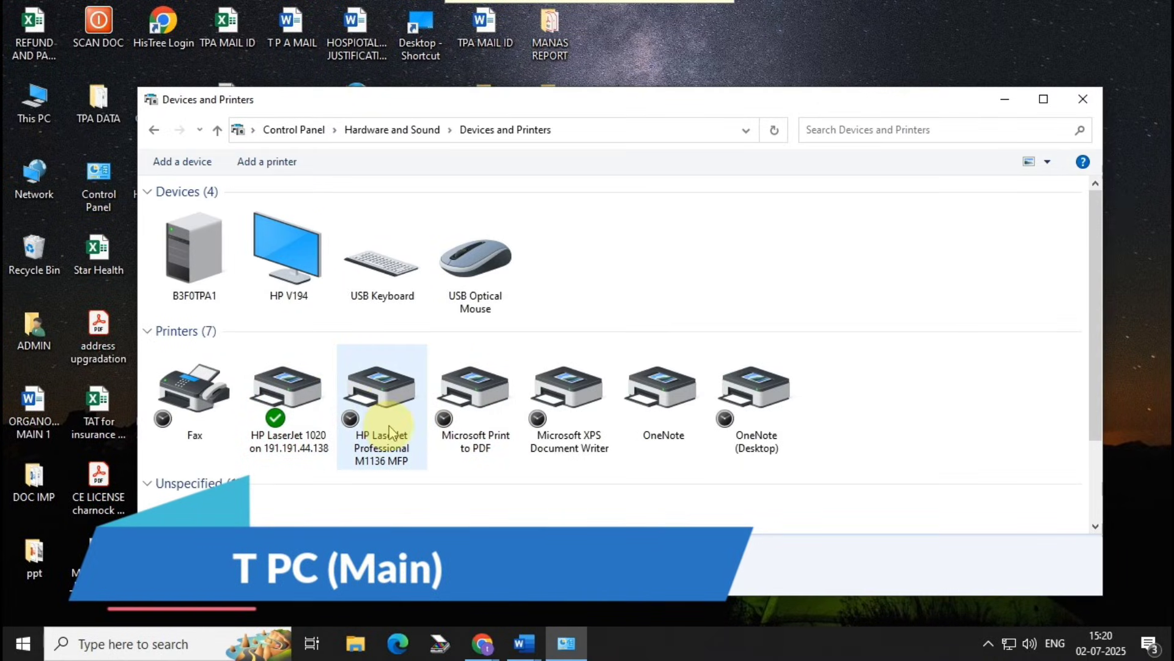
pyautogui.click(387, 399)
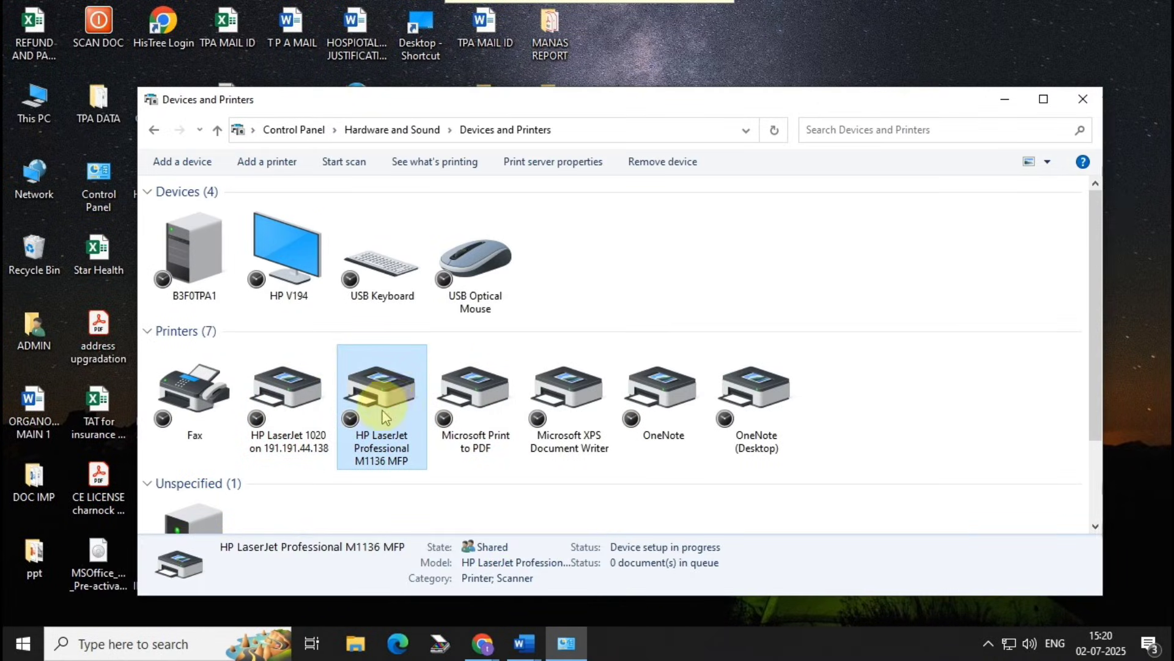
pyautogui.click(1057, 107)
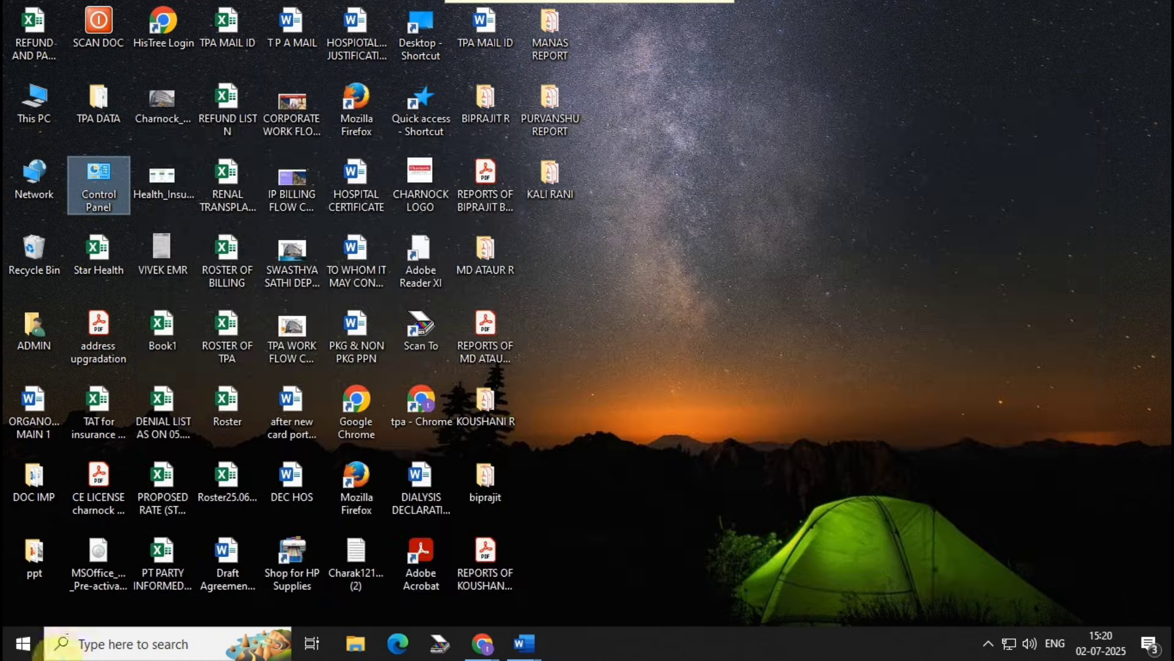
# - Search Windows for 'group' and launch Edit group policy
pyautogui.click(176, 645)
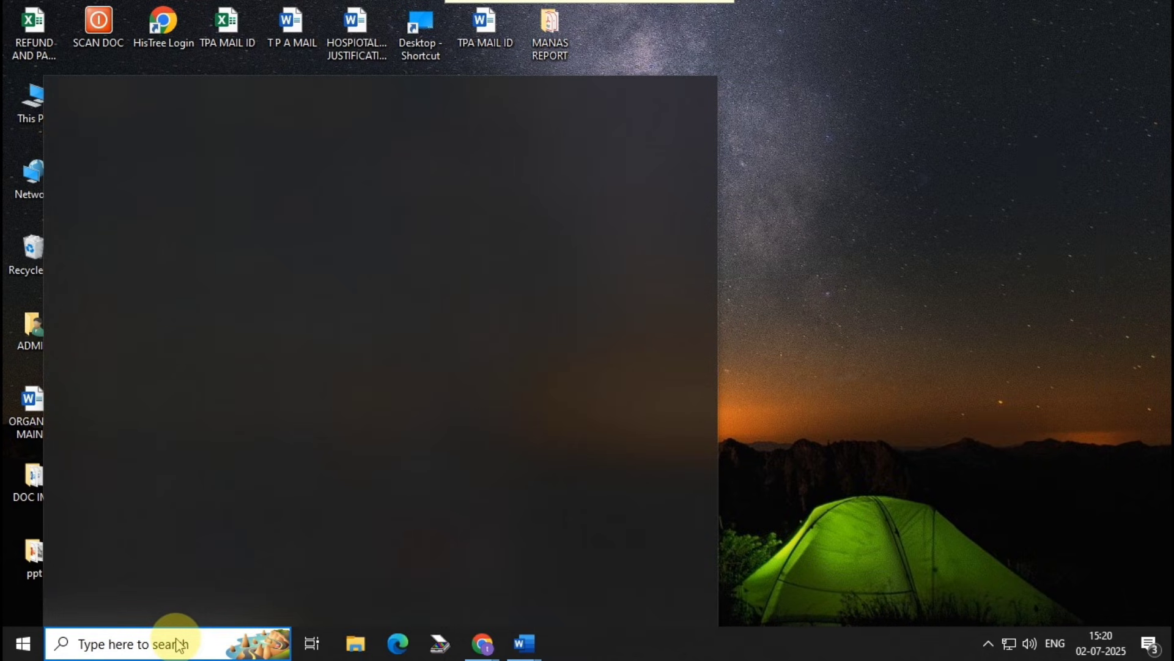
pyautogui.write('groupe')
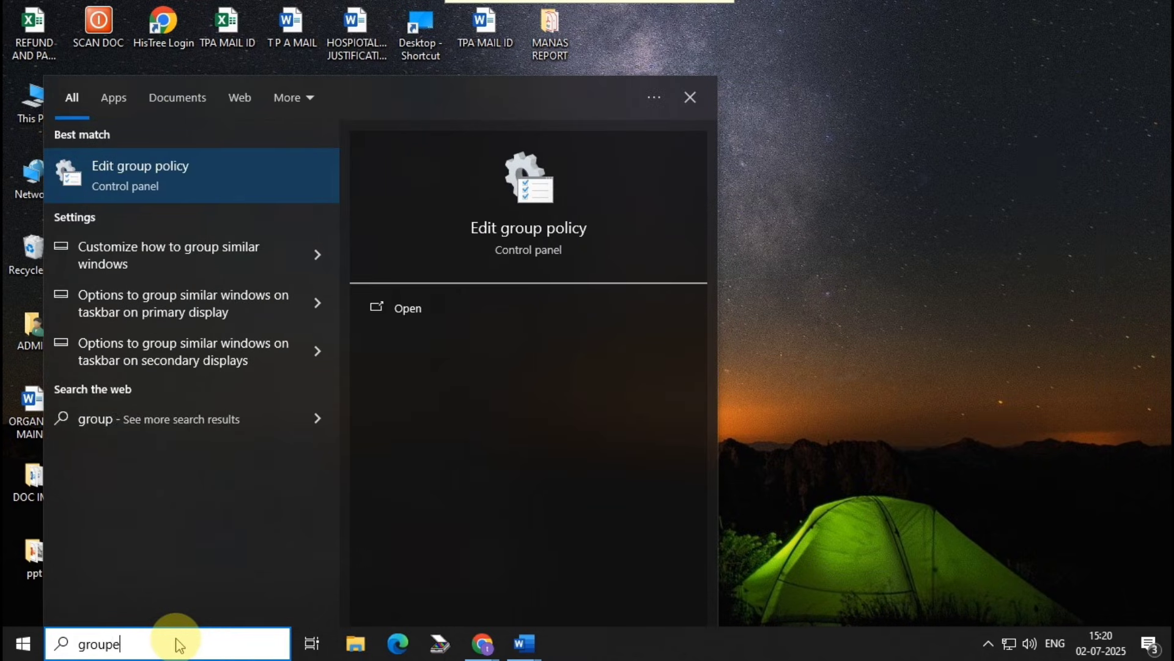
pyautogui.press('BackSpace')
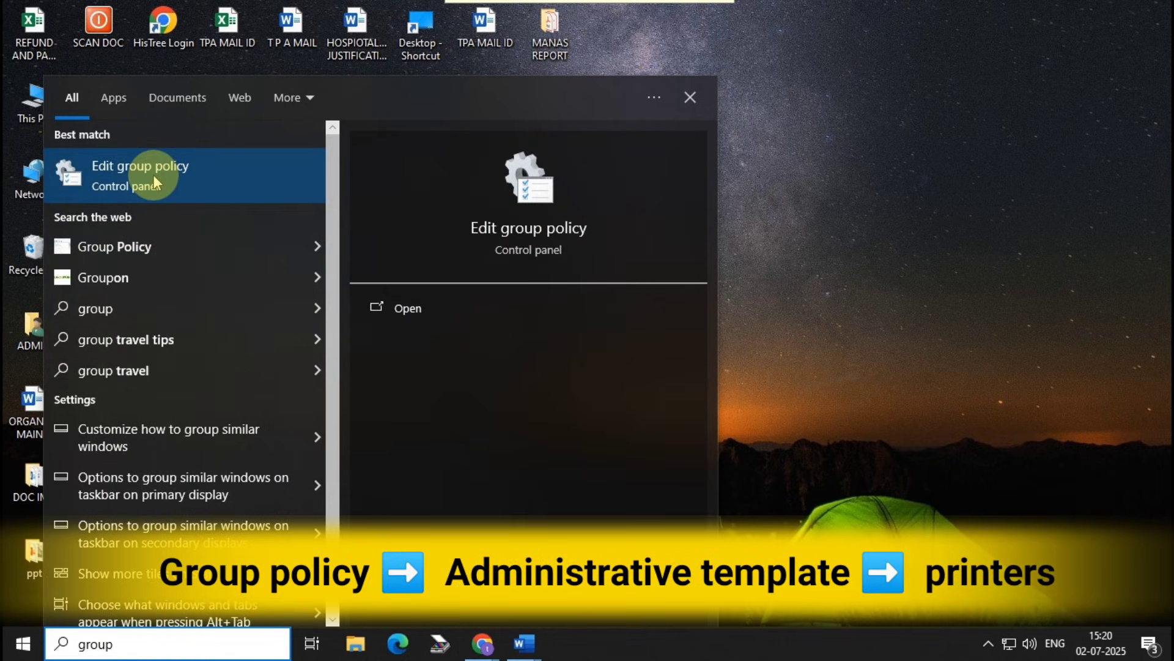
pyautogui.click(154, 175)
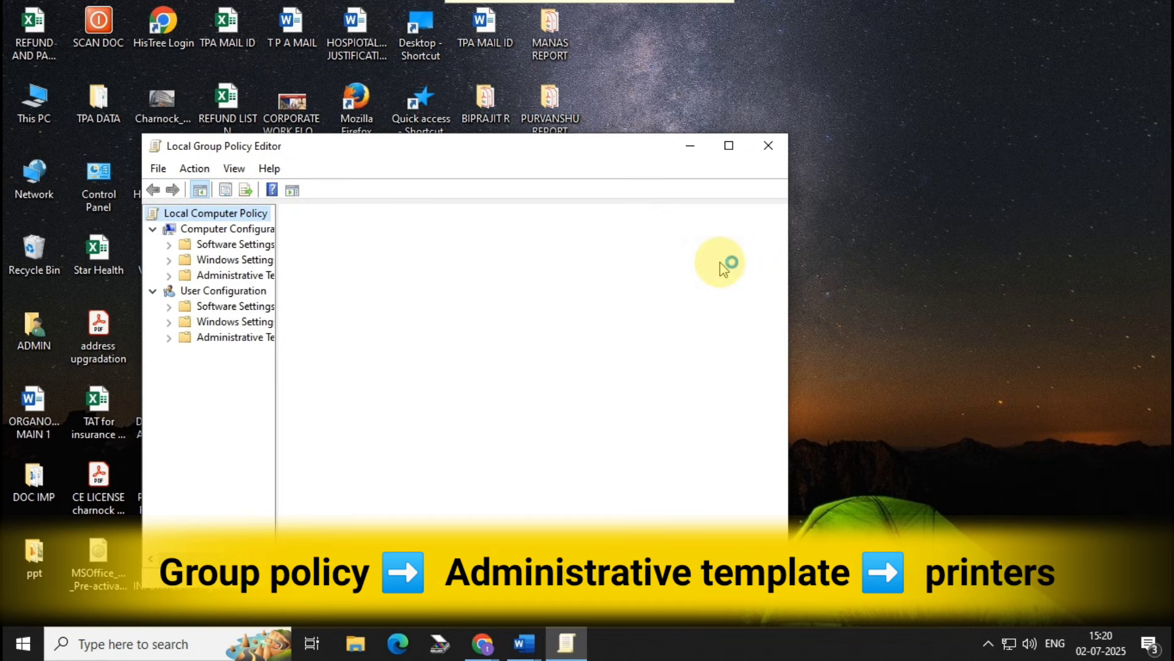
# - Navigate to Administrative Templates > Printers and enlarge the editor so policy names and State show
pyautogui.moveTo(597, 153); pyautogui.dragTo(631, 112)
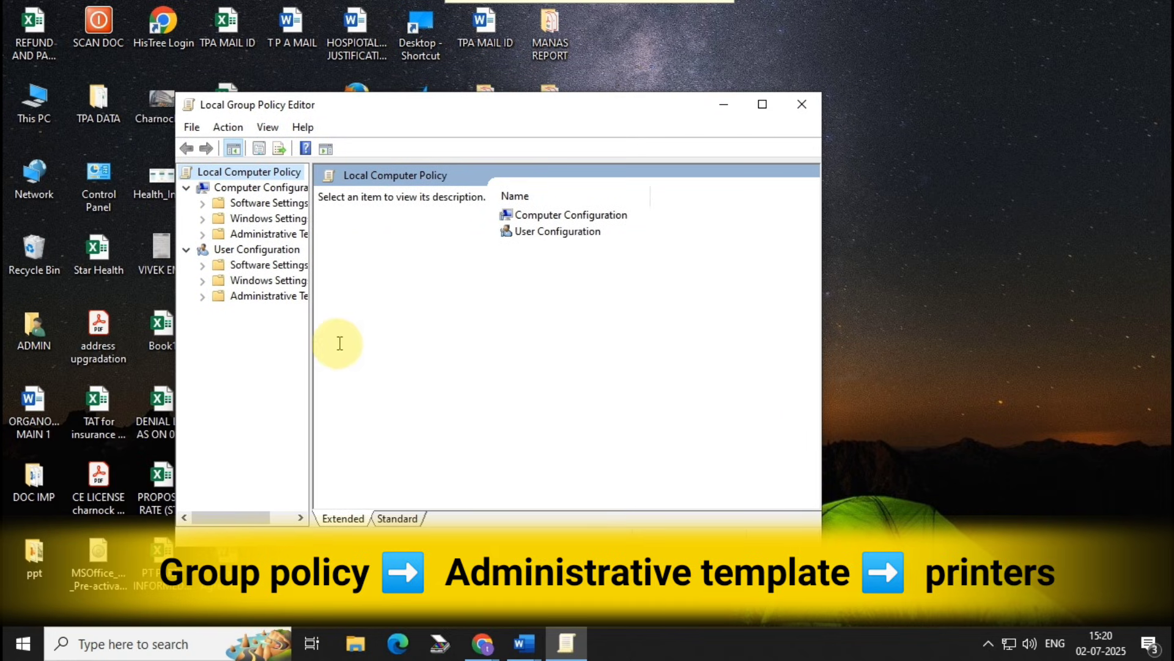
pyautogui.moveTo(310, 347); pyautogui.dragTo(383, 349)
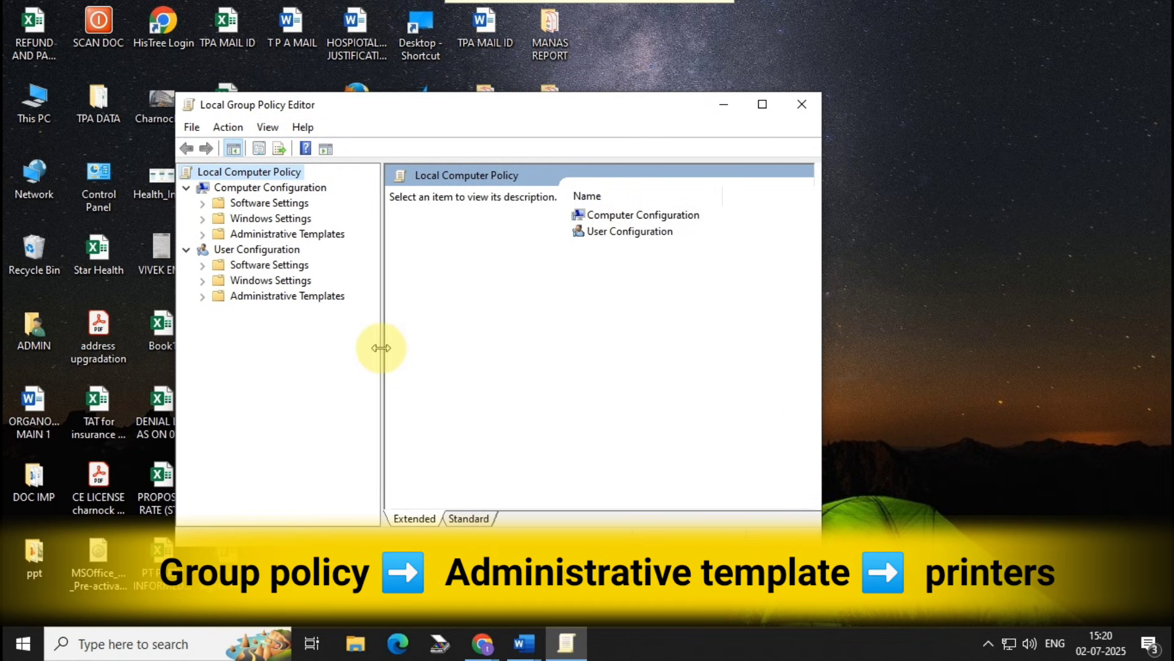
pyautogui.click(256, 236)
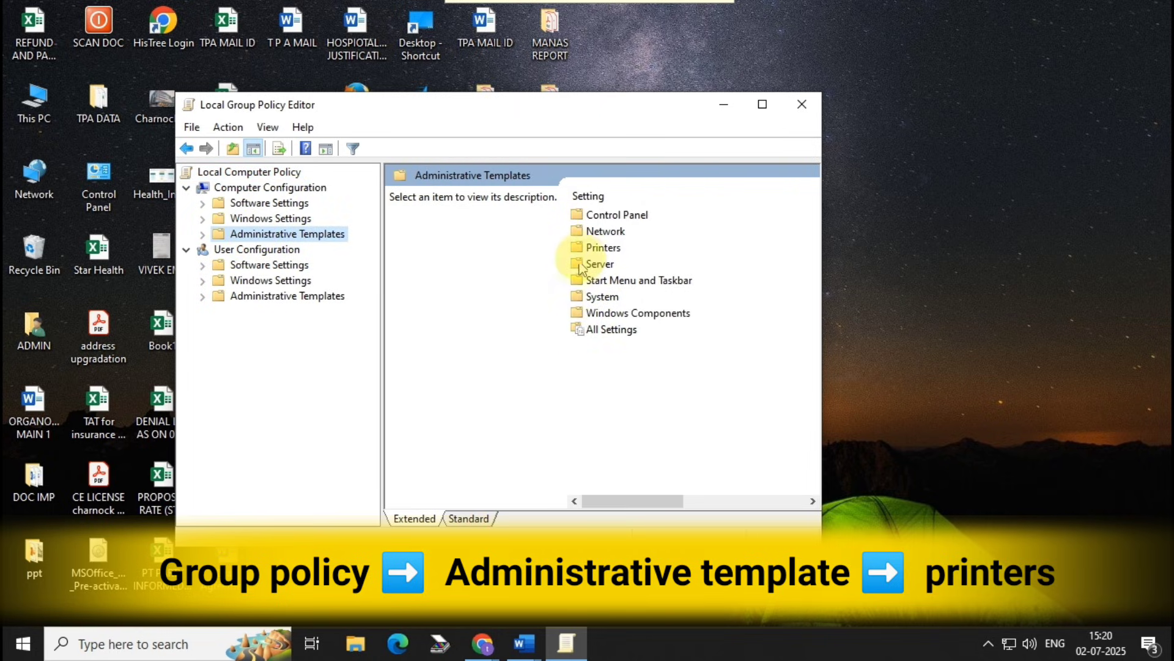
pyautogui.doubleClick(598, 248)
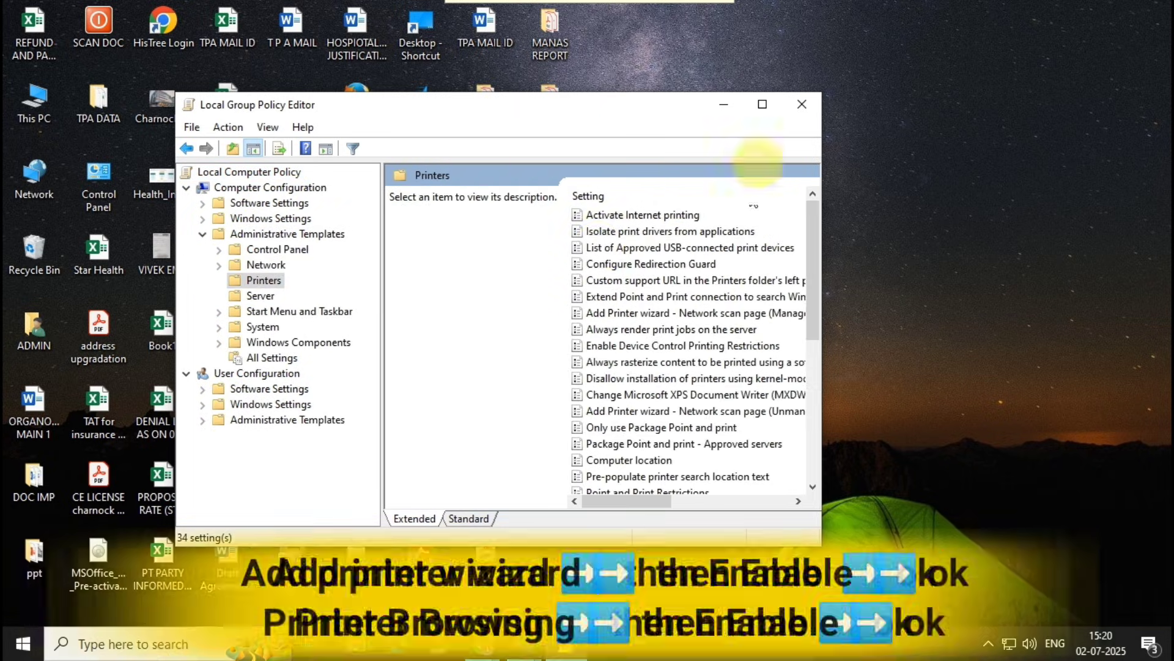
pyautogui.moveTo(823, 220); pyautogui.dragTo(1107, 247)
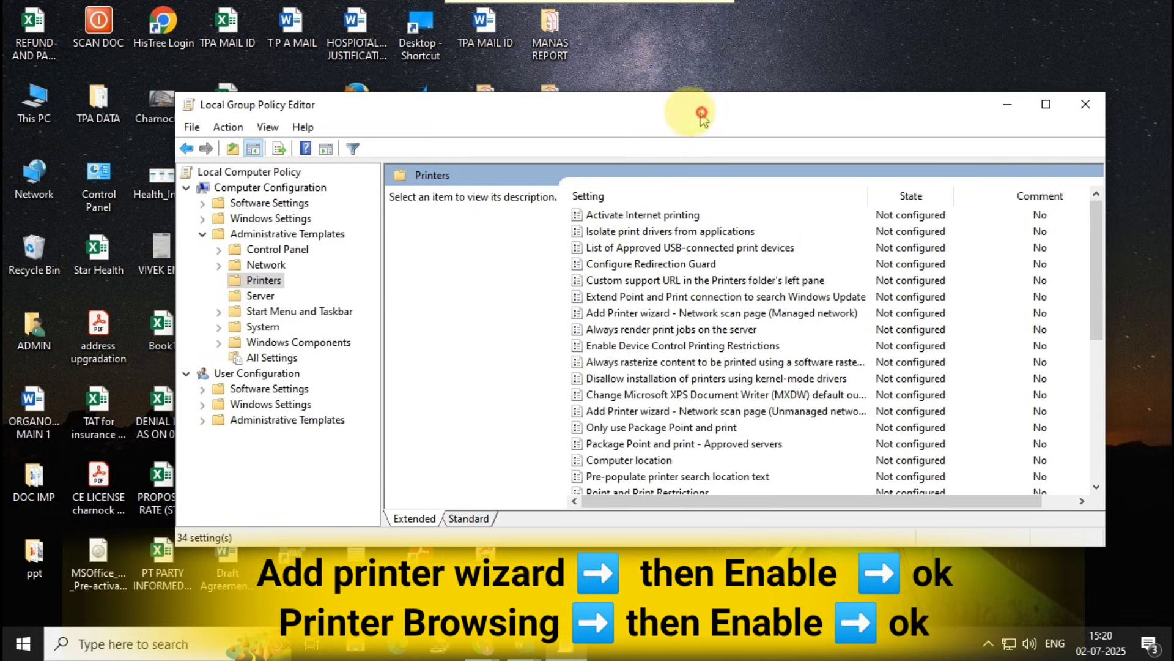
pyautogui.moveTo(702, 115); pyautogui.dragTo(615, 119)
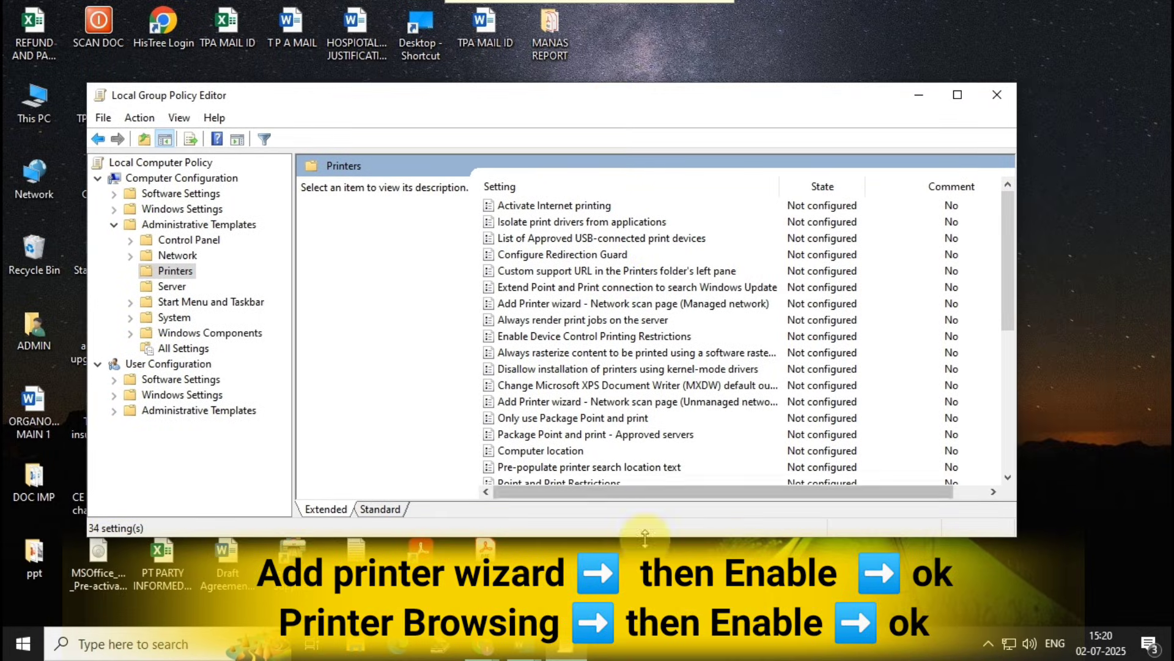
pyautogui.moveTo(642, 537)
pyautogui.mouseDown()
pyautogui.moveTo(642, 618)
pyautogui.moveTo(643, 607)
pyautogui.mouseUp()
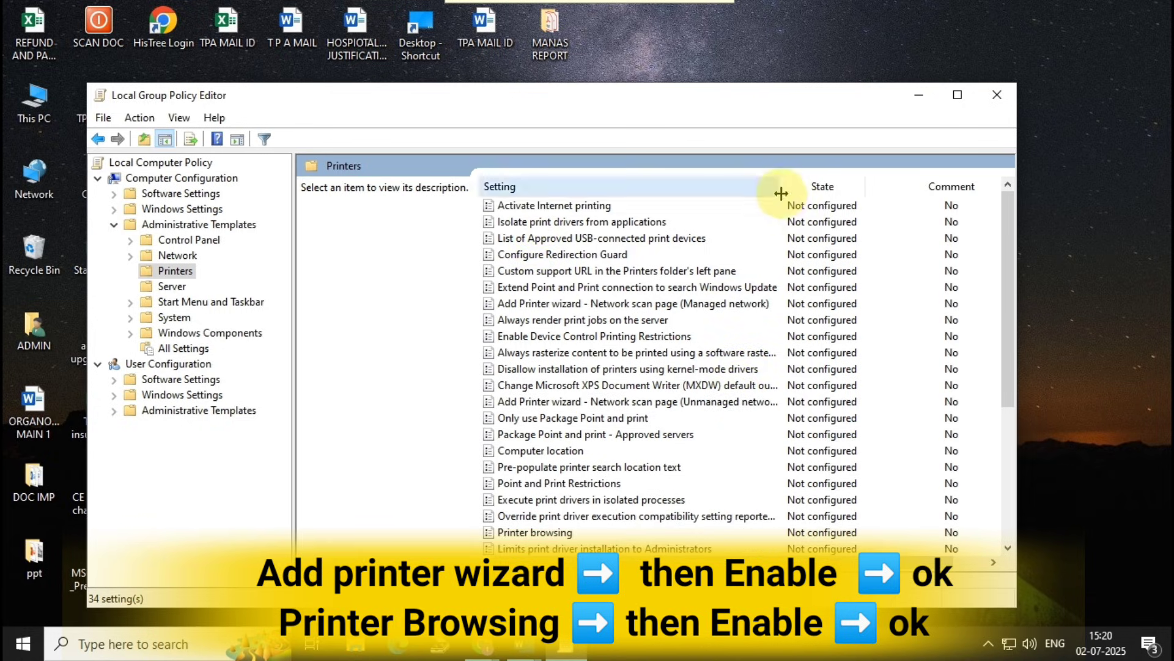
pyautogui.moveTo(782, 193)
pyautogui.mouseDown()
pyautogui.moveTo(851, 190)
pyautogui.moveTo(823, 189)
pyautogui.mouseUp()
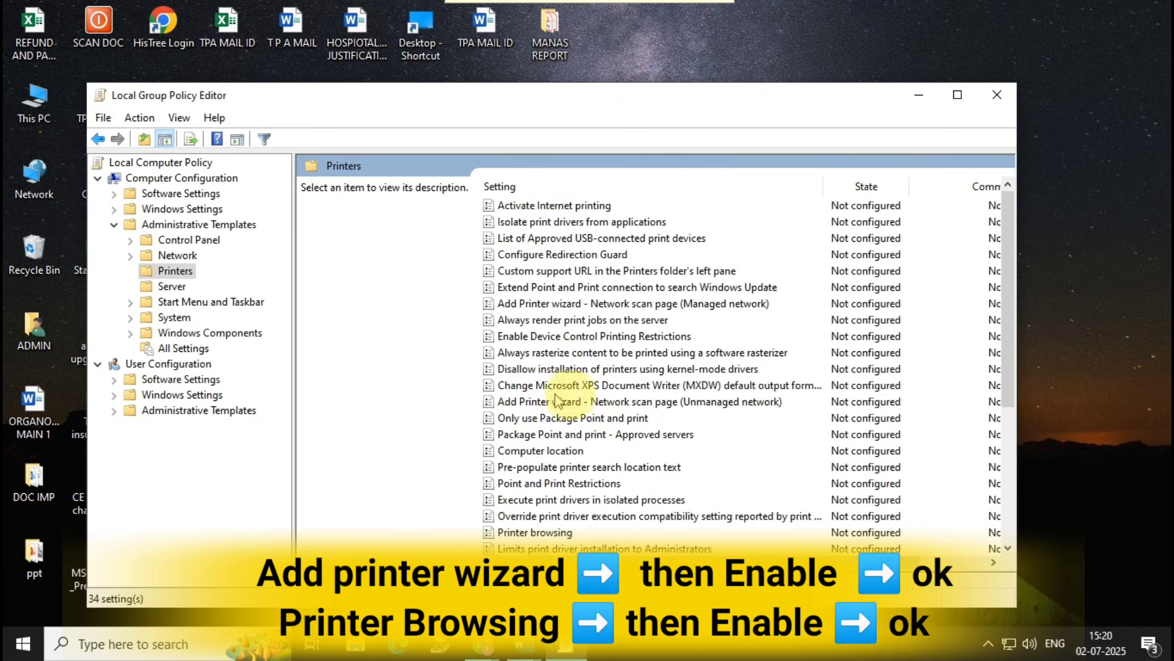
# - Set the Add Printer wizard - Network scan page (Unmanaged network) policy to Enabled
pyautogui.click(657, 409)
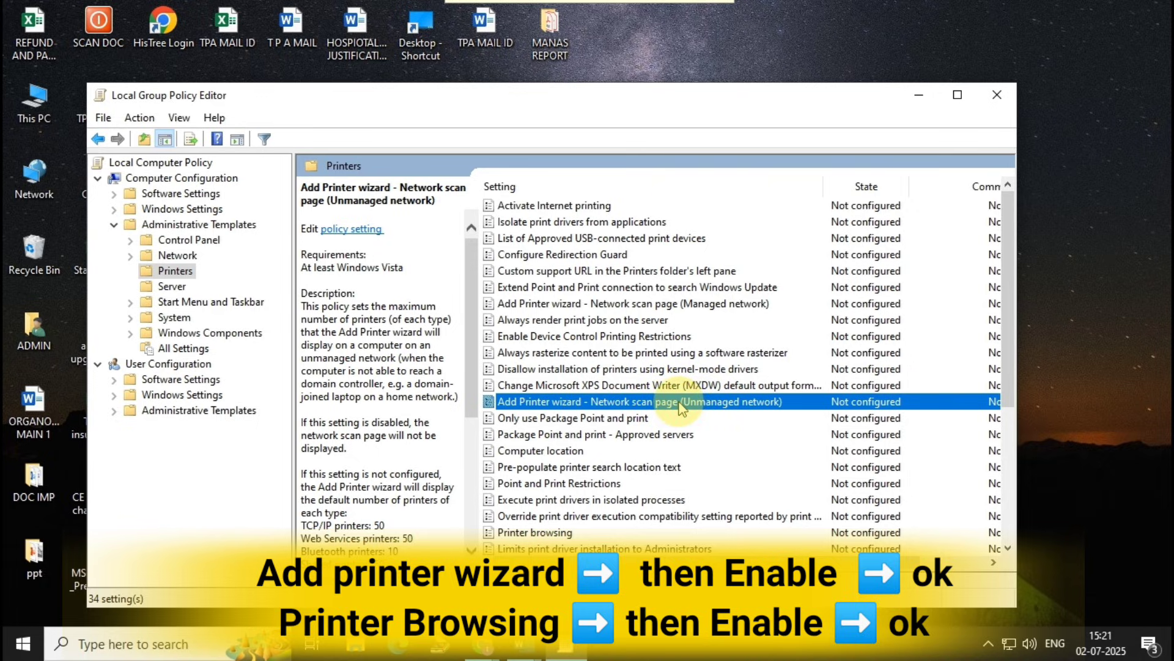
pyautogui.doubleClick(681, 409)
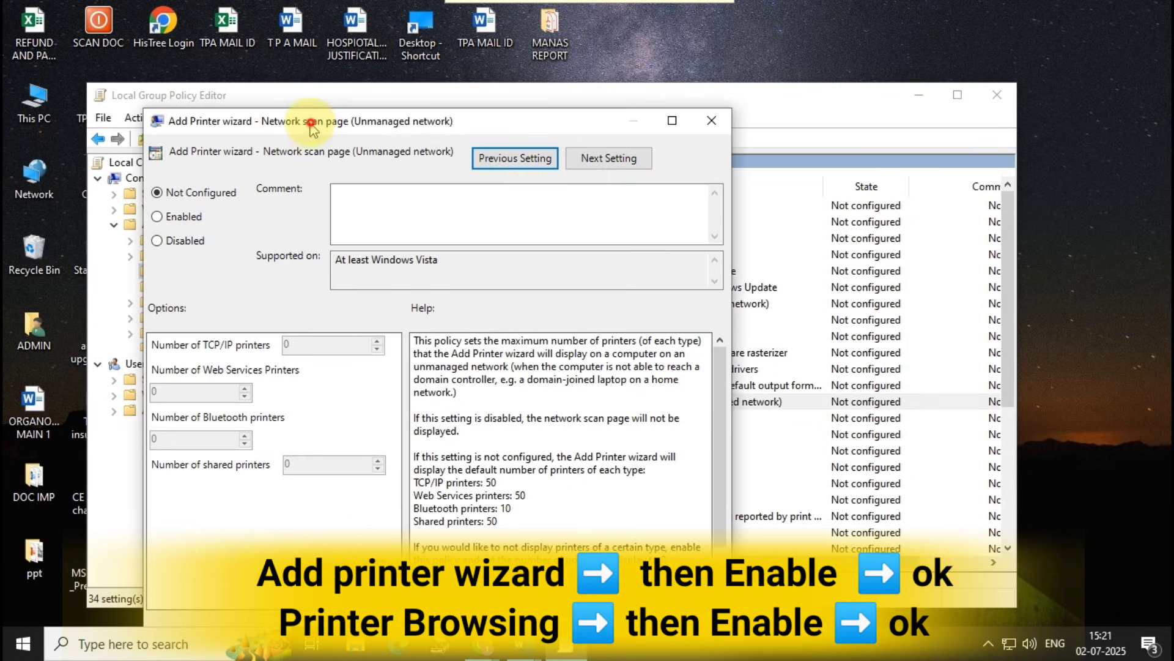
pyautogui.moveTo(310, 126); pyautogui.dragTo(312, 110)
pyautogui.click(159, 193)
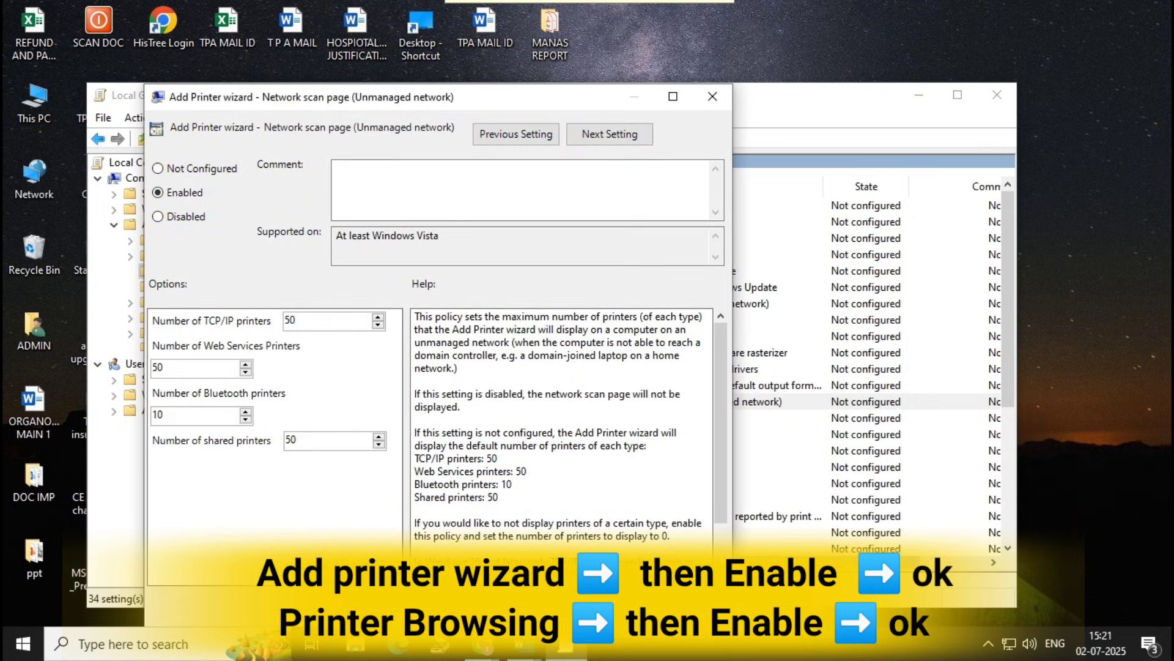
pyautogui.click(541, 610)
# - Set the Printer browsing policy to Enabled
pyautogui.click(676, 423)
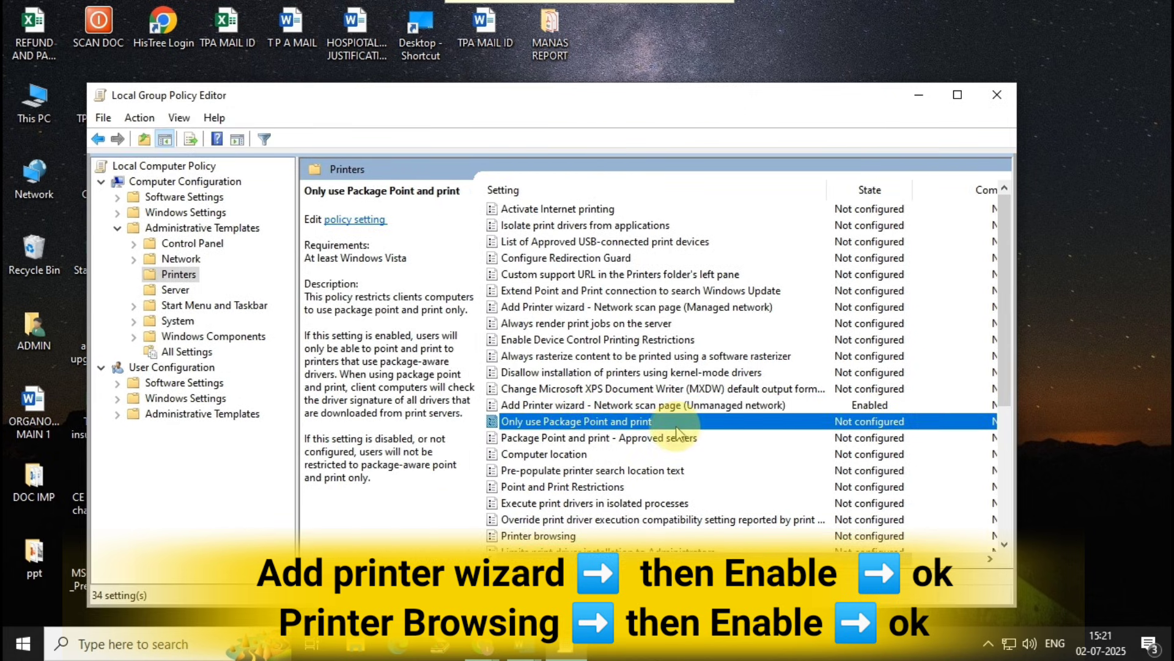
pyautogui.moveTo(1006, 368); pyautogui.dragTo(1005, 410)
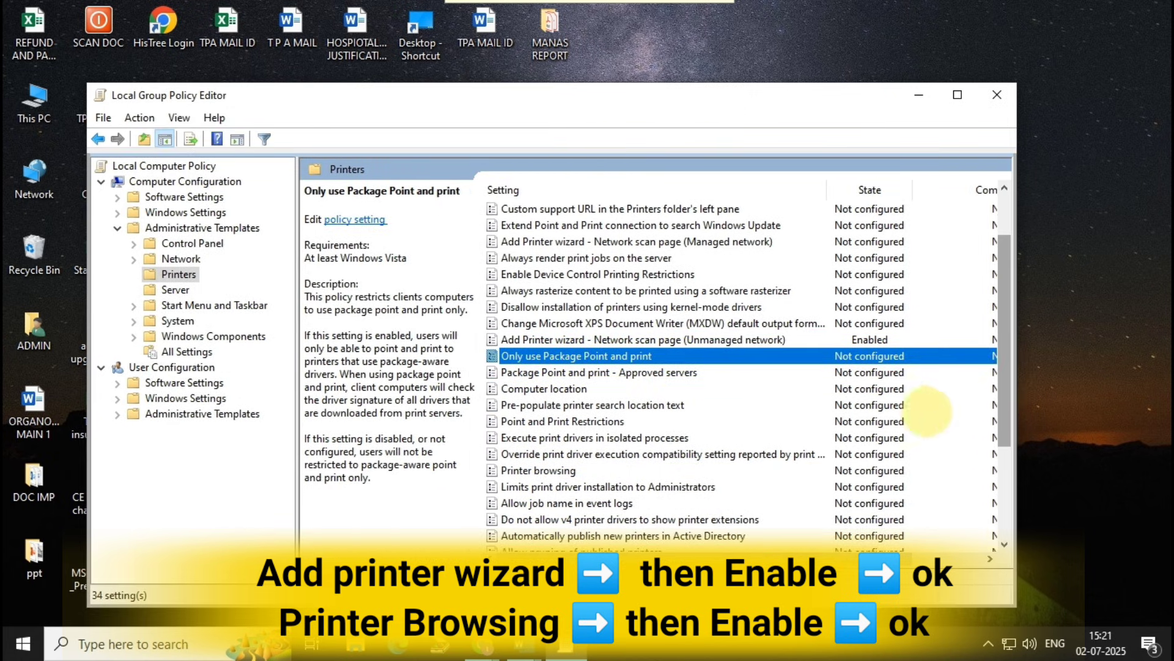
pyautogui.click(540, 471)
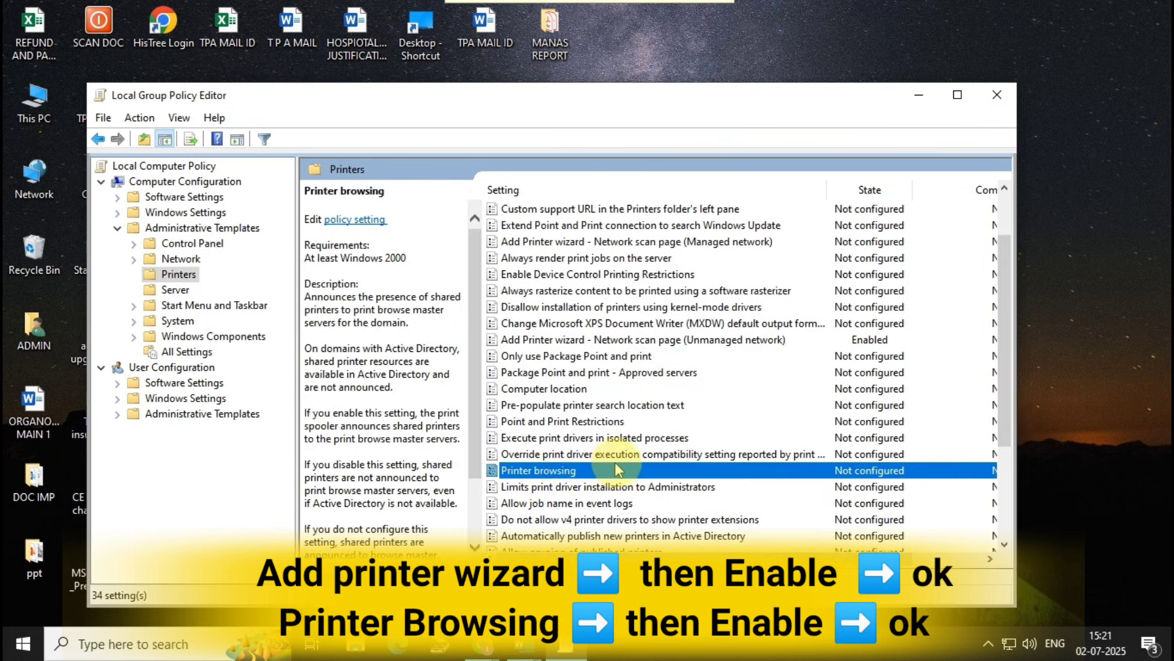
pyautogui.doubleClick(859, 477)
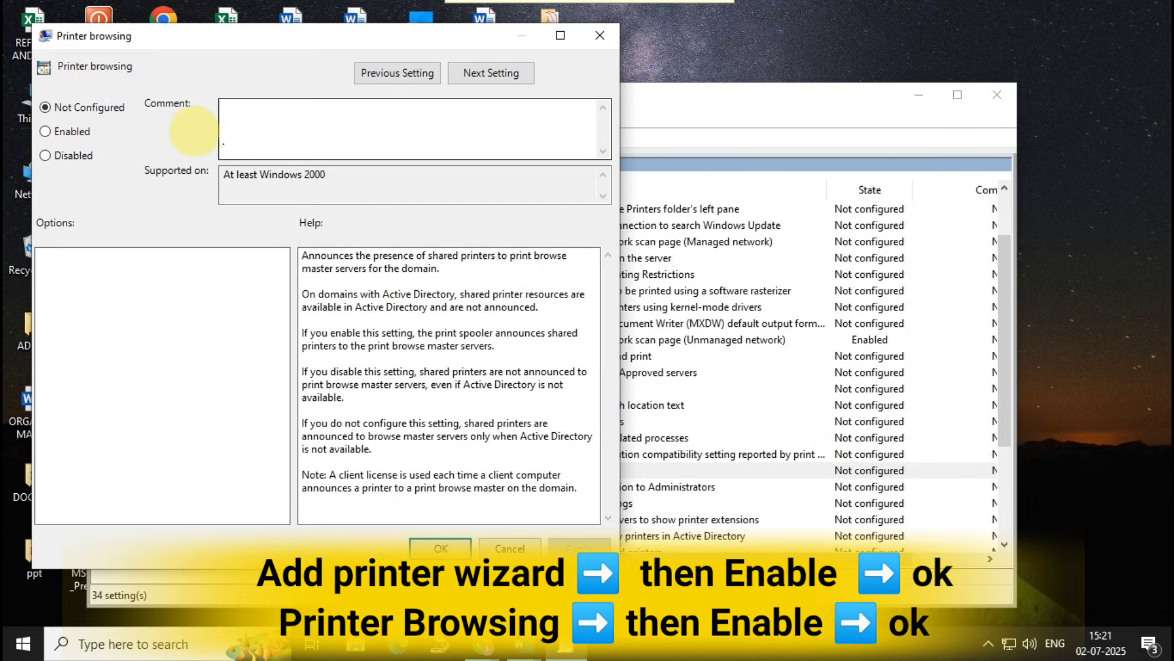
pyautogui.click(441, 548)
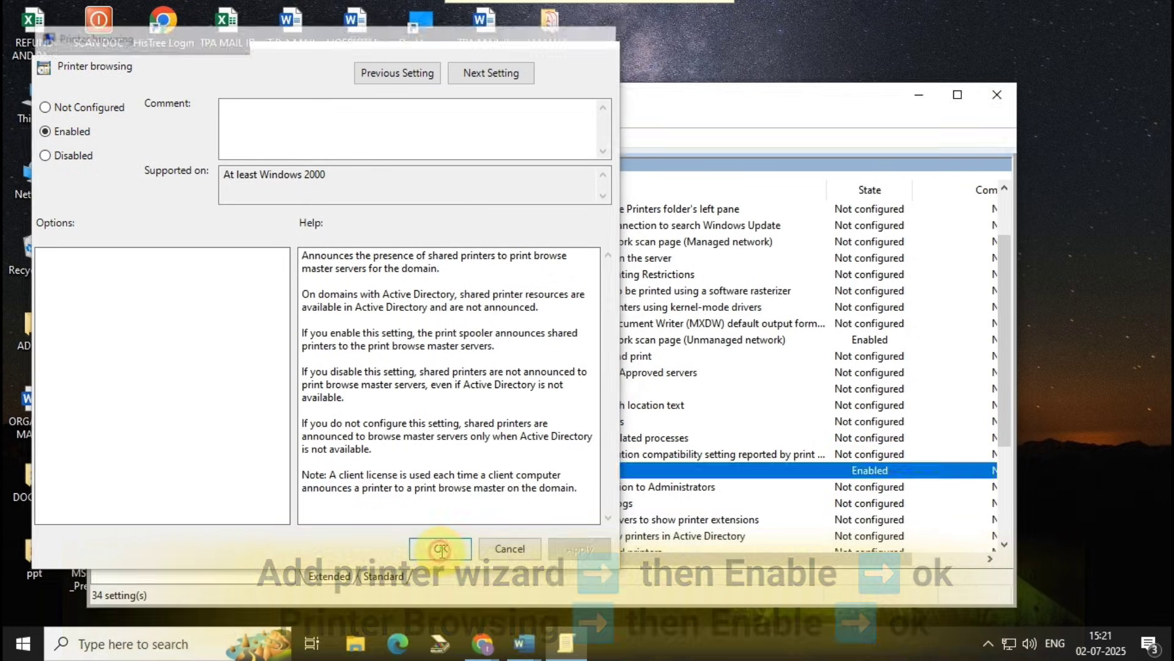
# - Close the Group Policy Editor and run services.msc to launch the Services console
pyautogui.click(582, 439)
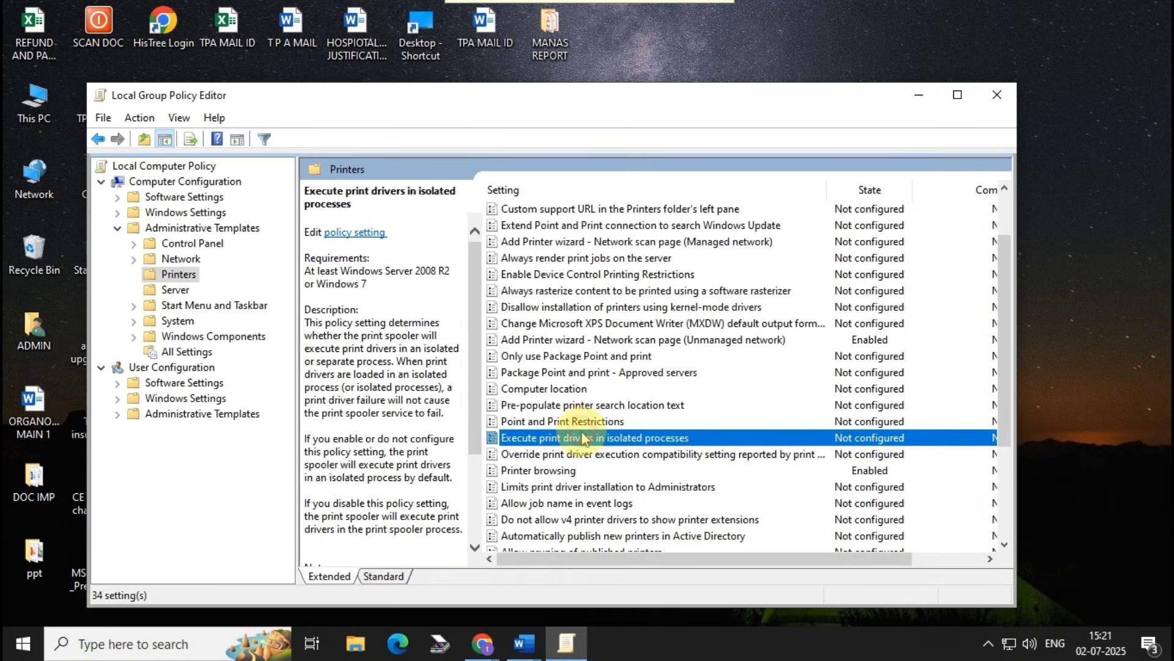
pyautogui.click(117, 229)
pyautogui.click(995, 103)
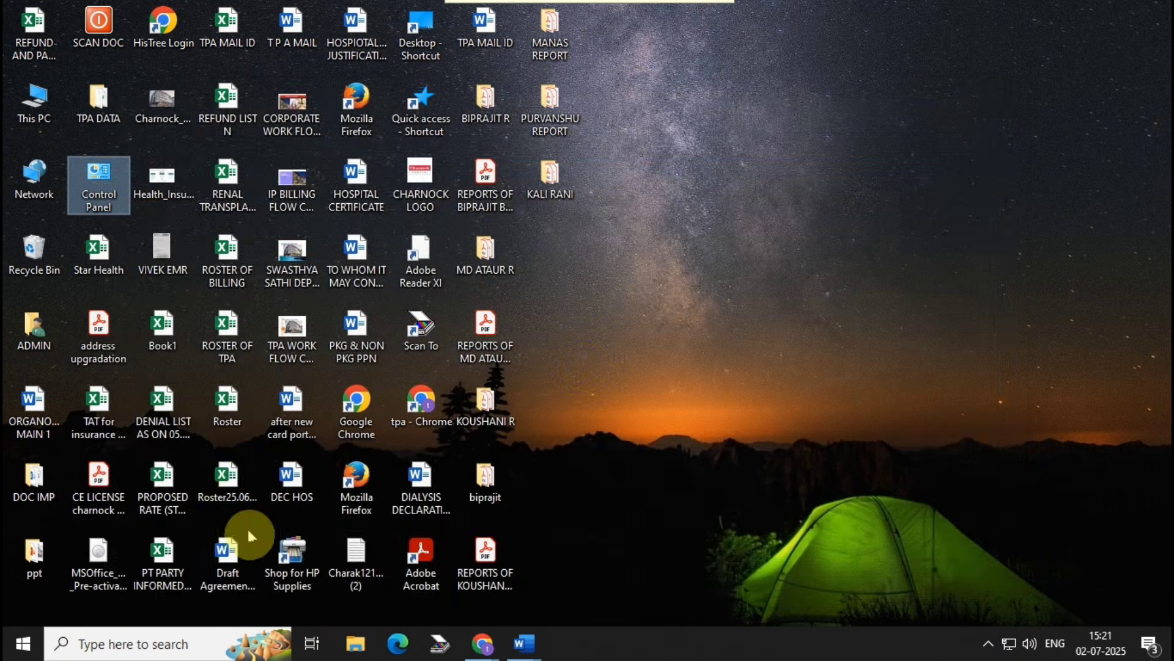
pyautogui.press('super+r')
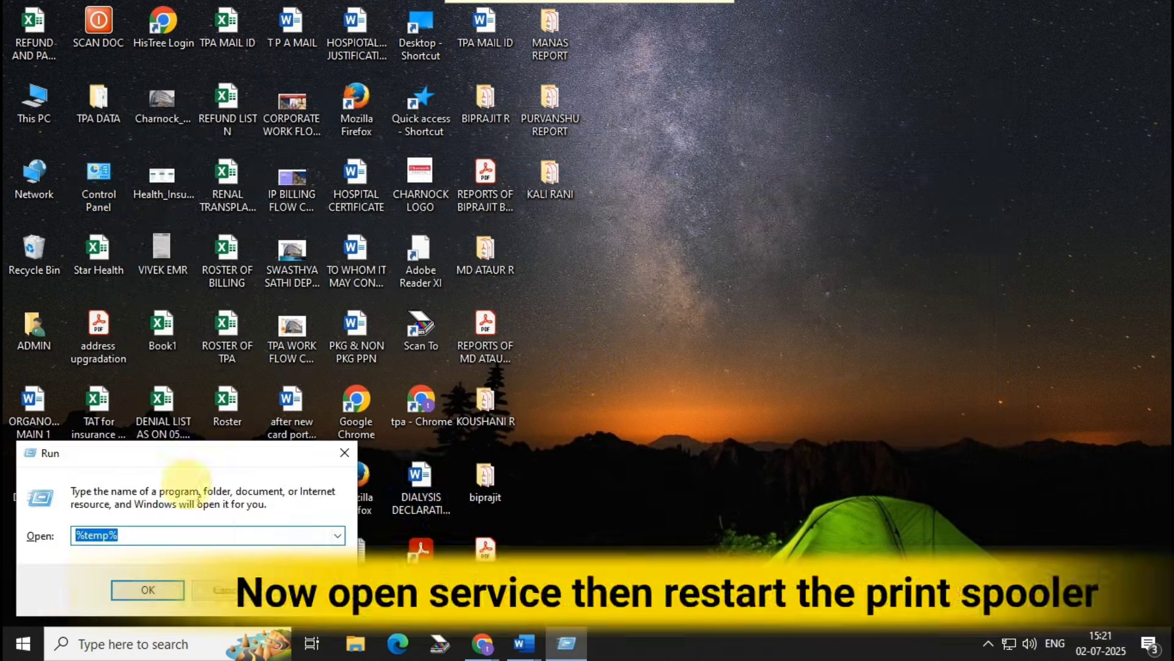
pyautogui.write('services.m')
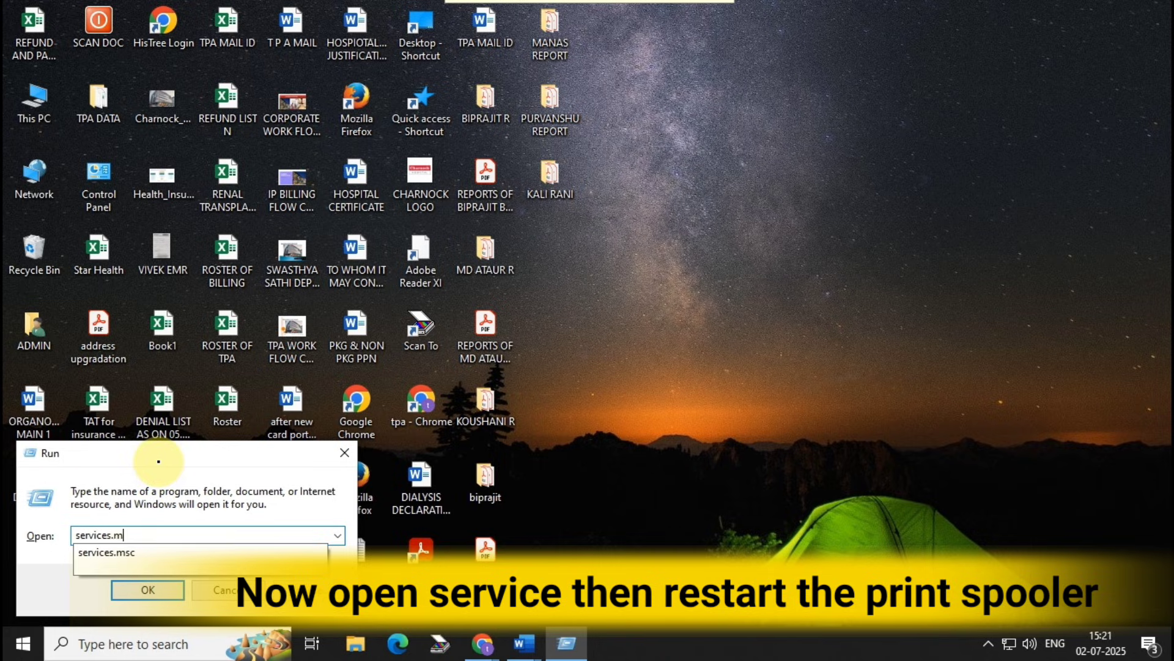
pyautogui.write('sc')
pyautogui.press('Return')
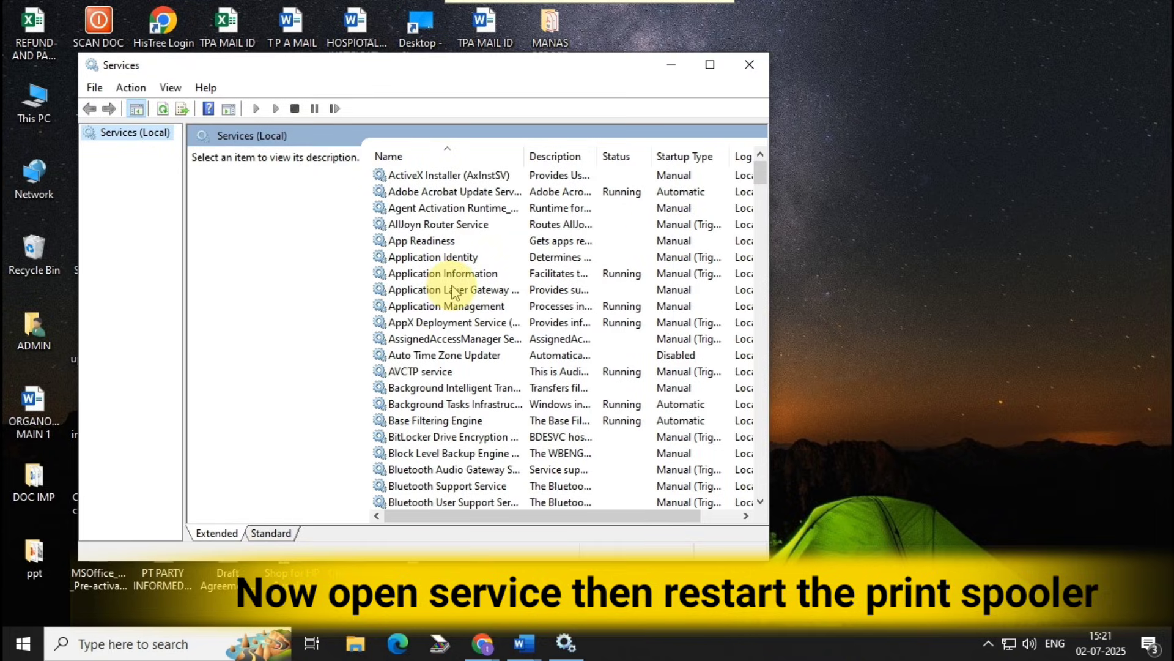
# - Restart the Print Spooler service
pyautogui.click(451, 289)
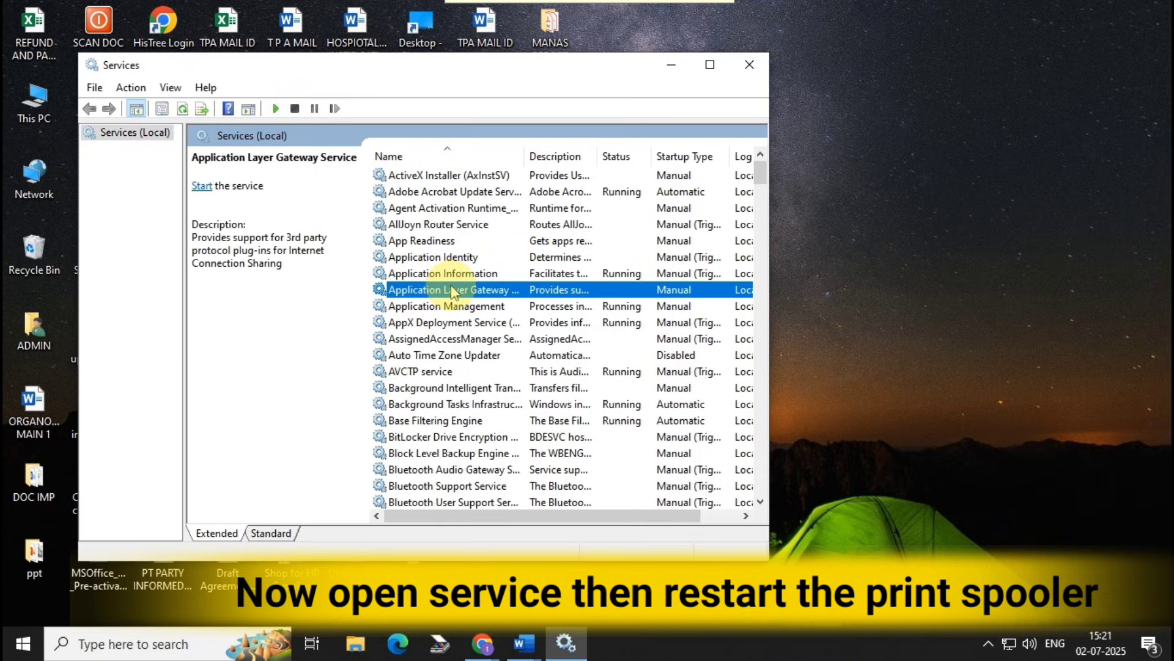
pyautogui.press('p')
pyautogui.press('p')
pyautogui.press('p')
pyautogui.click(415, 376)
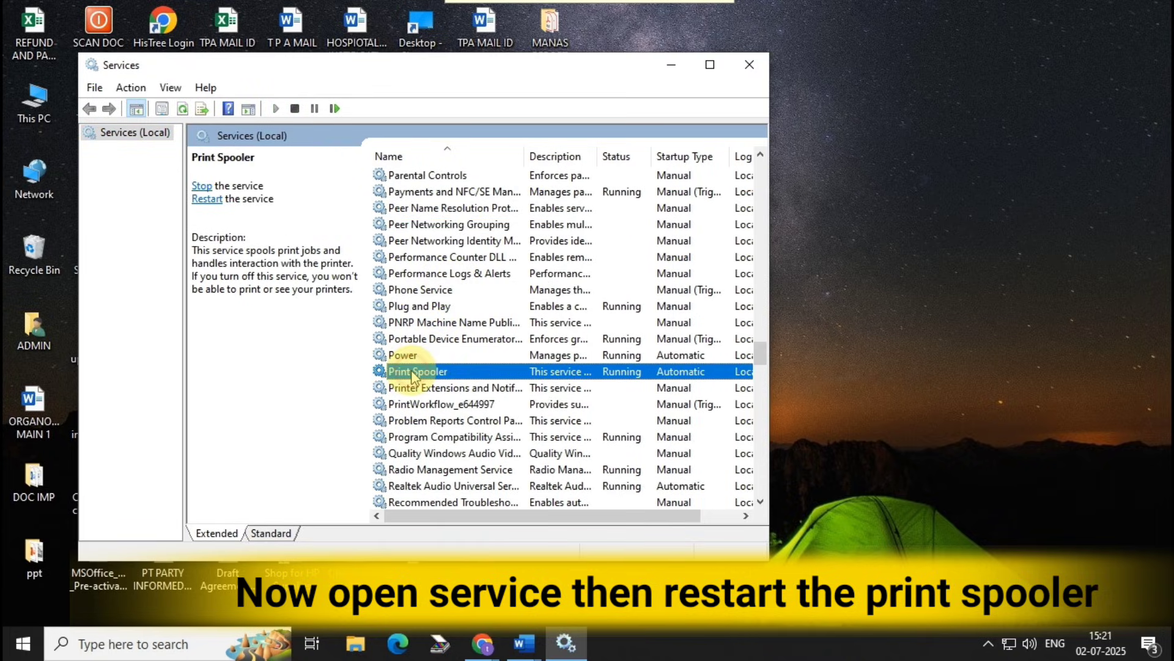
pyautogui.click(204, 200)
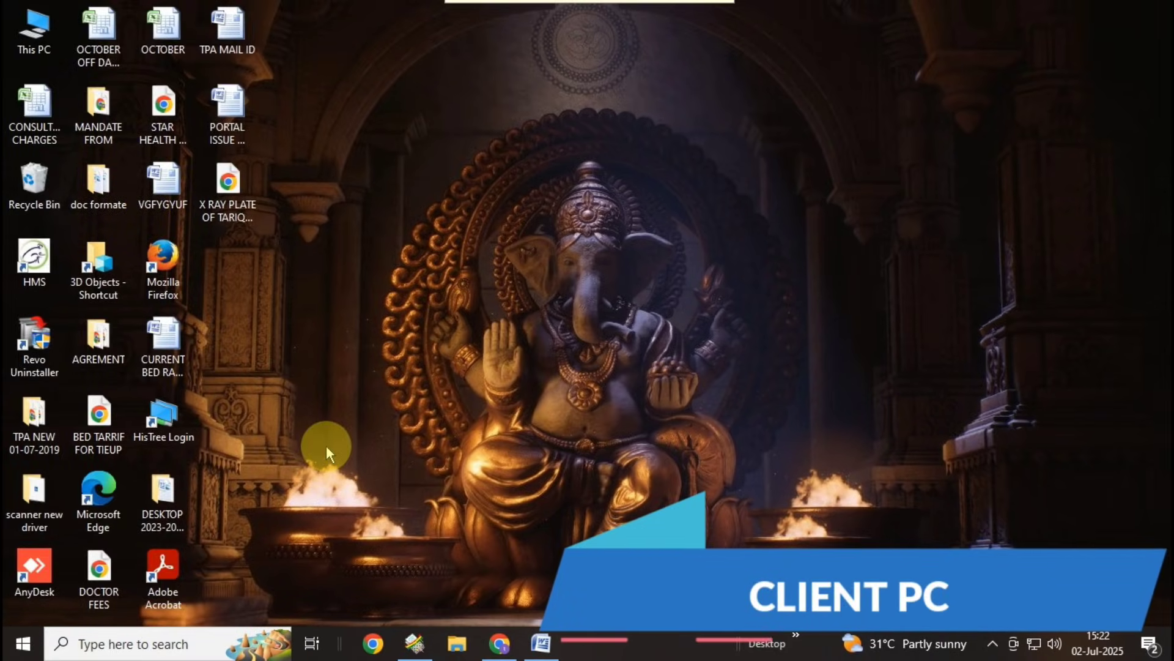
# - On the client, open \\191.191.78.78 and connect to the shared HP LaserJet successfully
pyautogui.press('super+r')
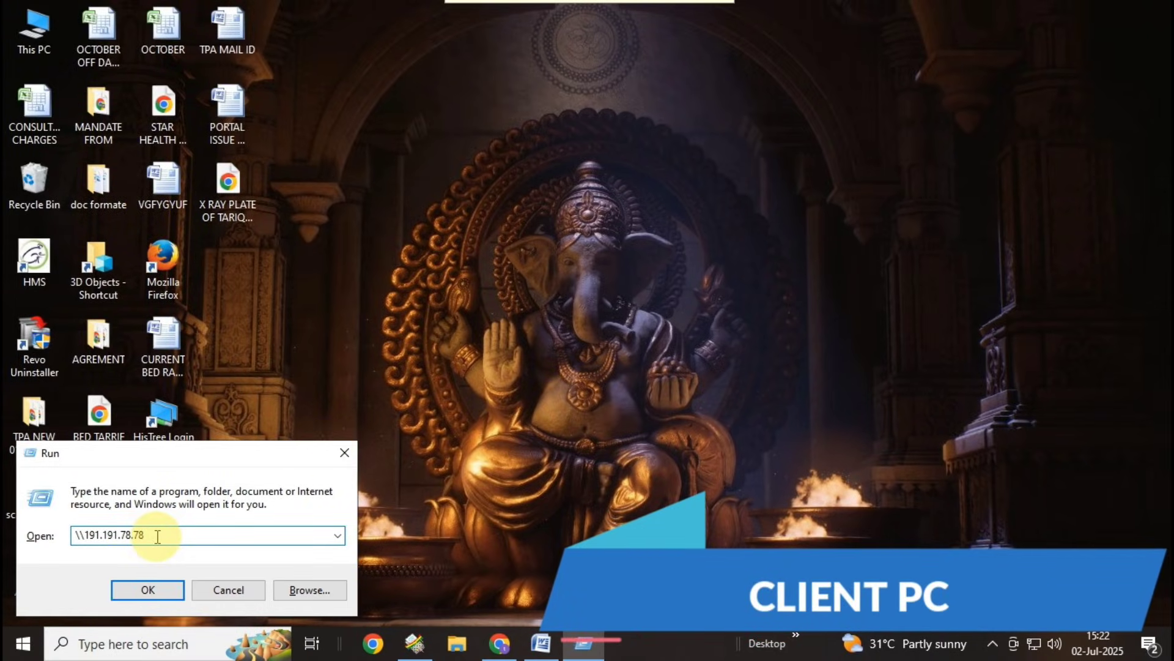
pyautogui.press('BackSpace')
pyautogui.press('BackSpace')
pyautogui.press('BackSpace')
pyautogui.press('BackSpace')
pyautogui.press('BackSpace')
pyautogui.press('BackSpace')
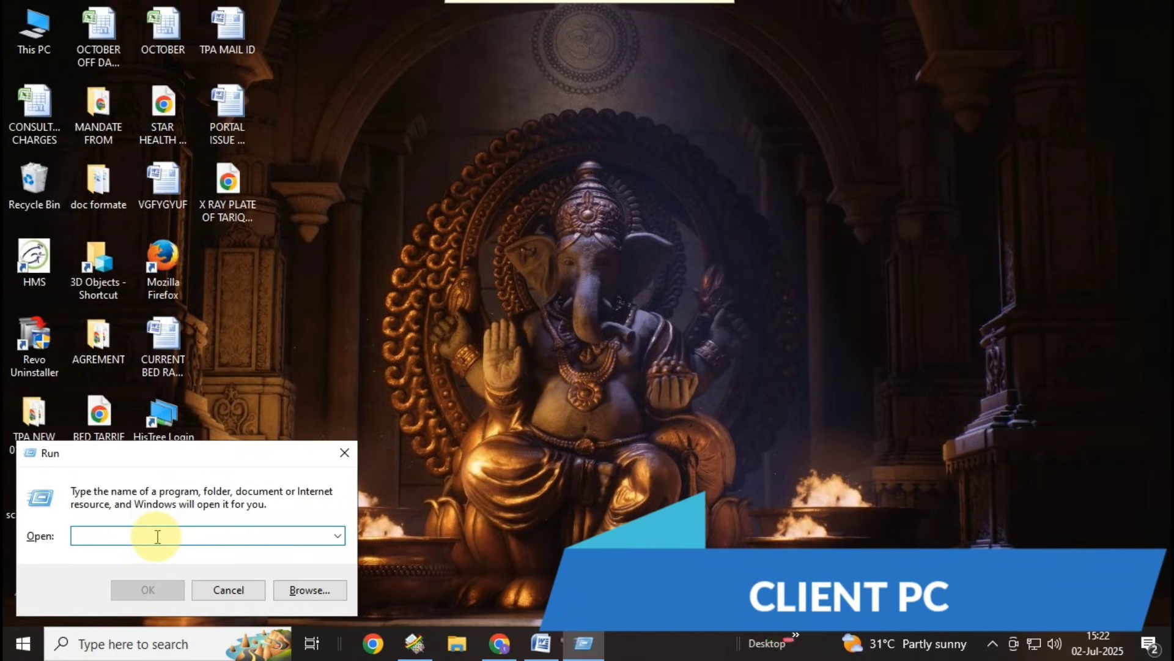
pyautogui.write('\\\\191.191.78.78')
pyautogui.press('Return')
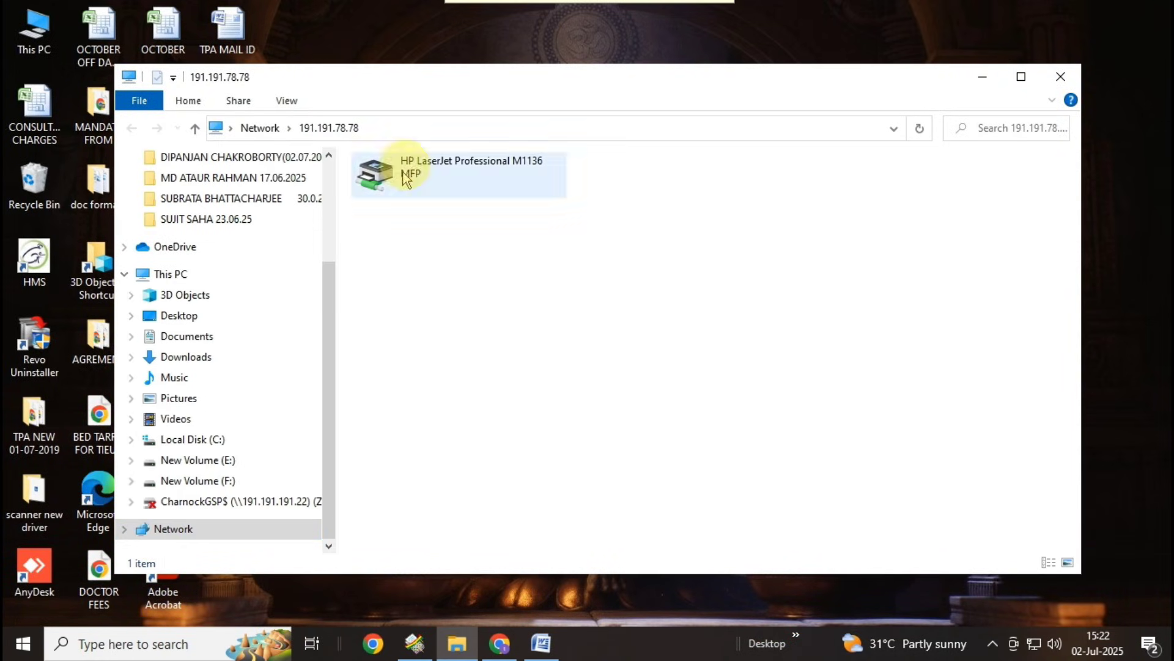
pyautogui.click(437, 185)
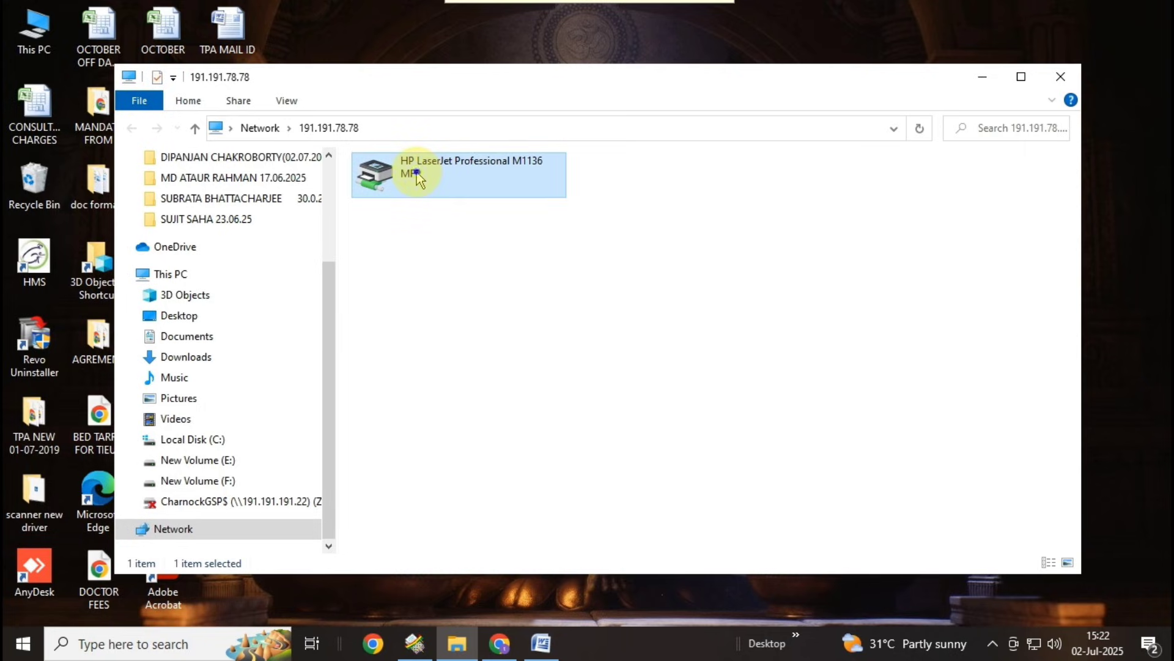
pyautogui.rightClick(415, 177)
pyautogui.click(454, 203)
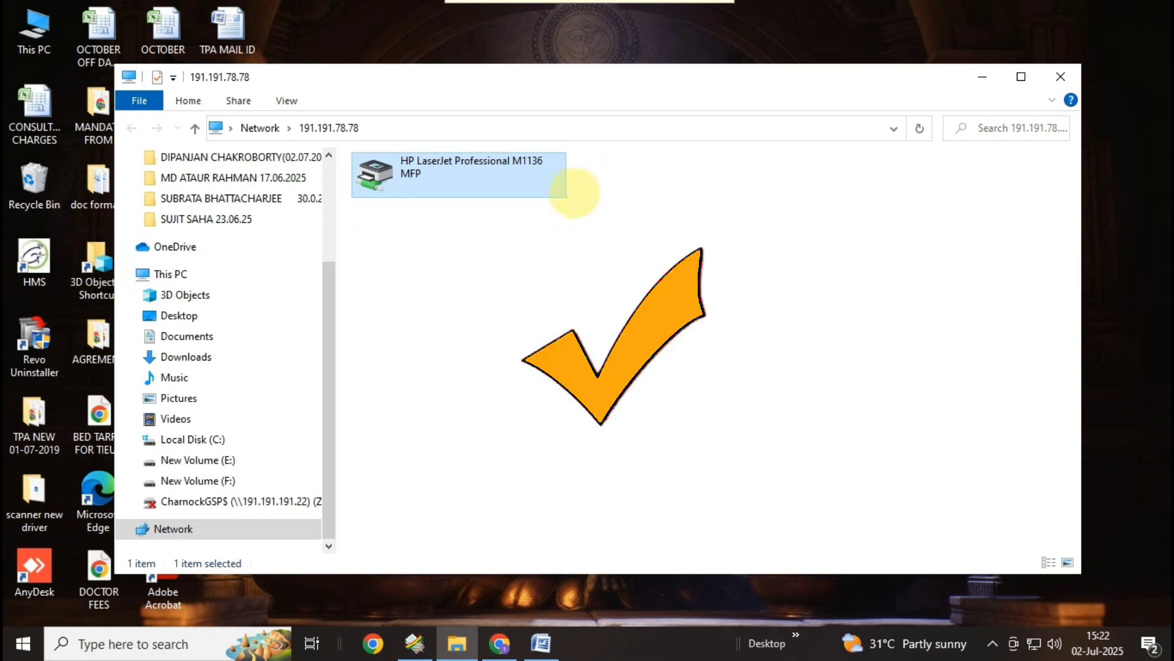
# - Open and close the printer's print queue twice, then close the shared folder window
pyautogui.doubleClick(442, 175)
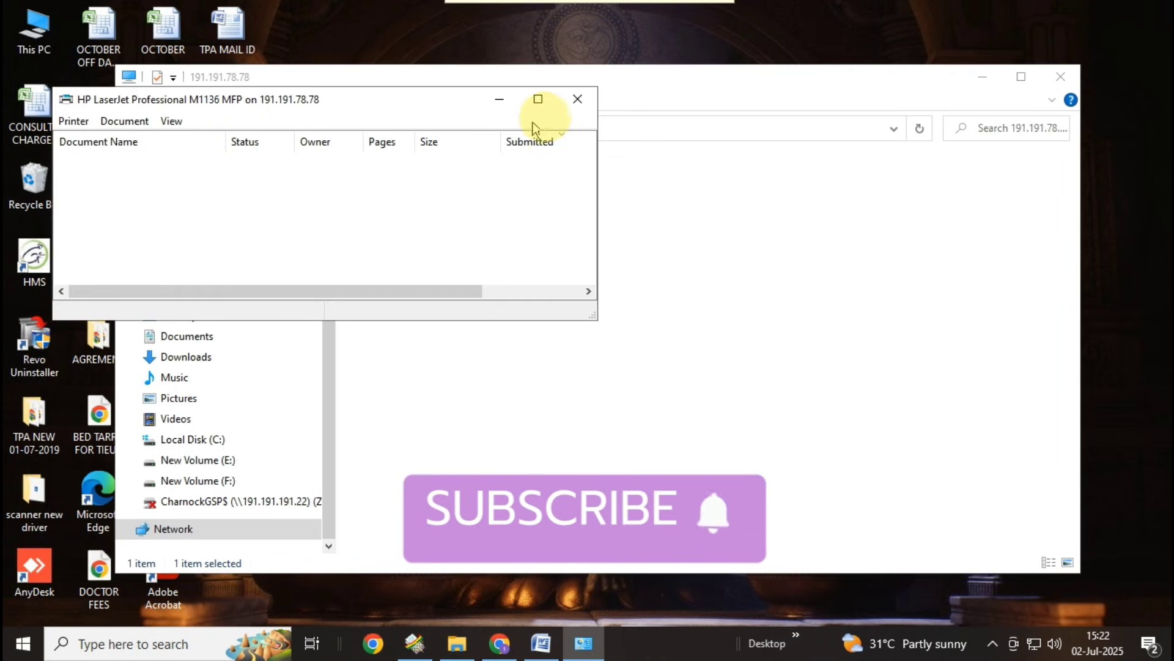
pyautogui.click(571, 108)
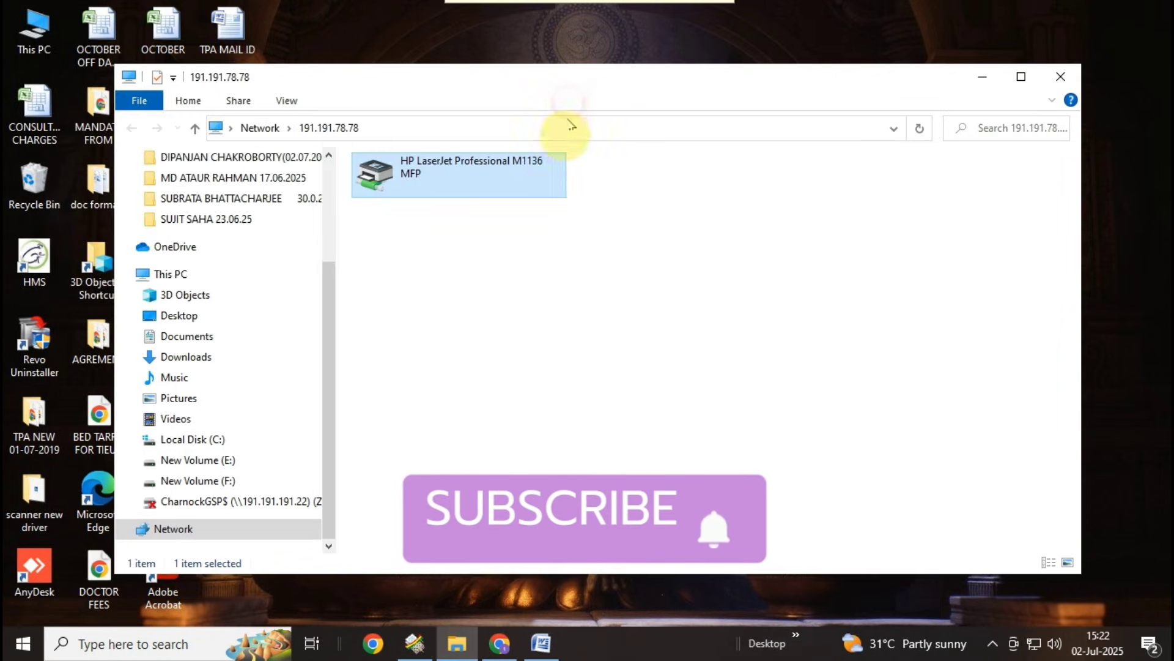
pyautogui.doubleClick(519, 194)
pyautogui.click(574, 103)
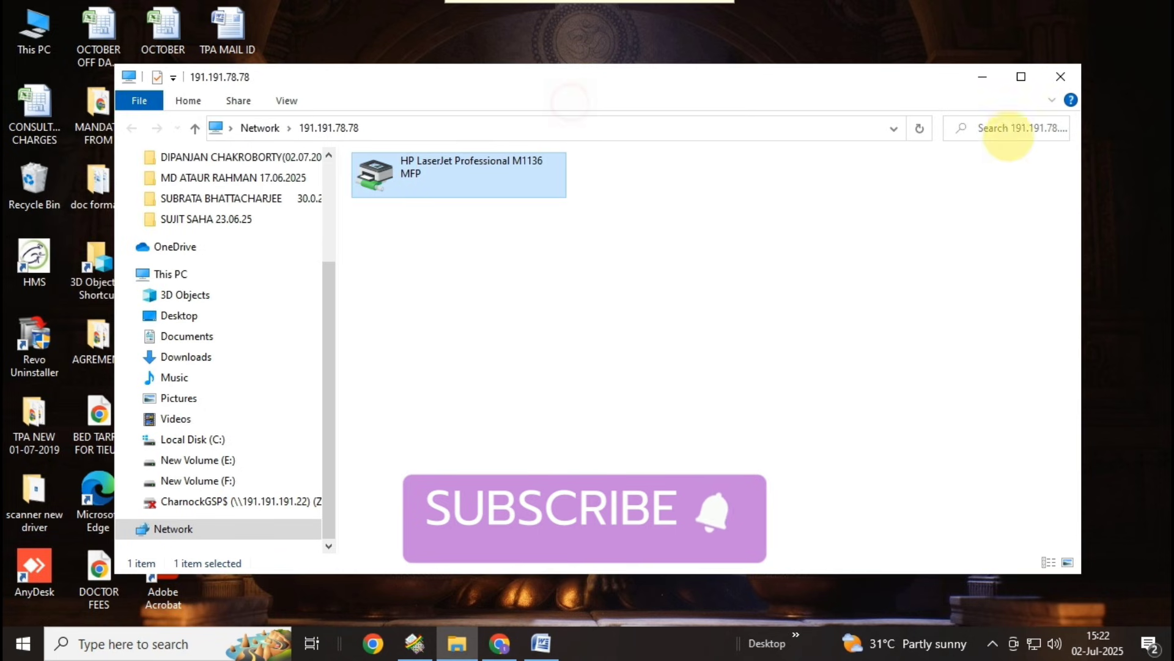
pyautogui.click(1061, 82)
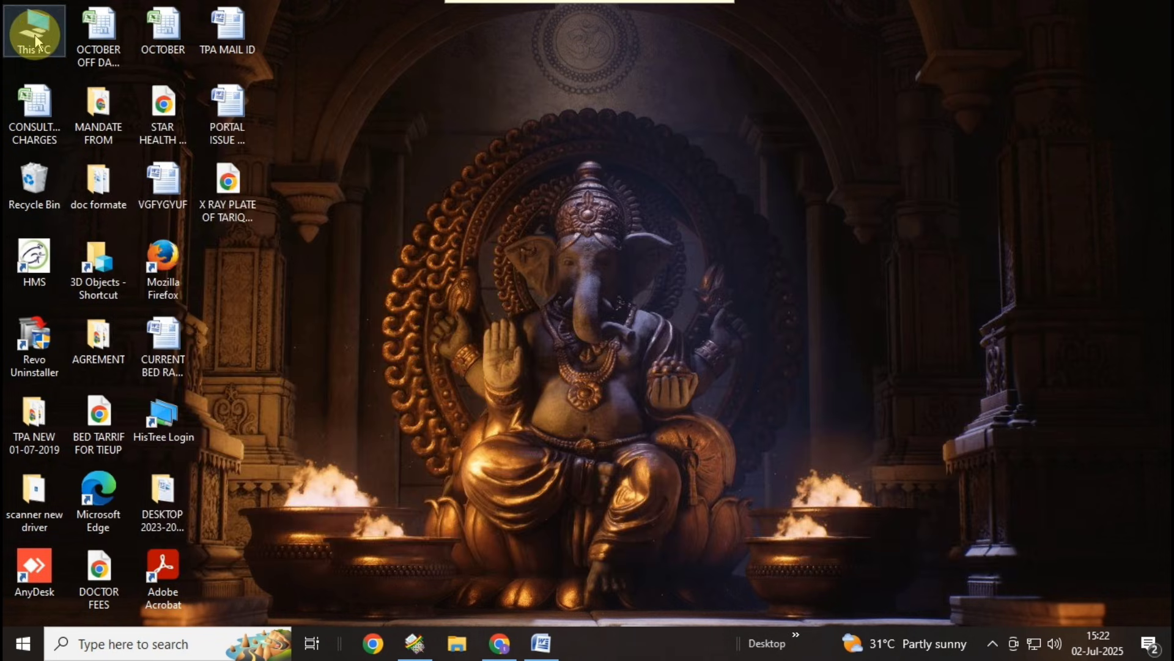
# - Launch Control Panel, confirm the HP LaserJet M1136 MFP on 191.191.78.78 in Devices and Printers, then close it
pyautogui.press('super+r')
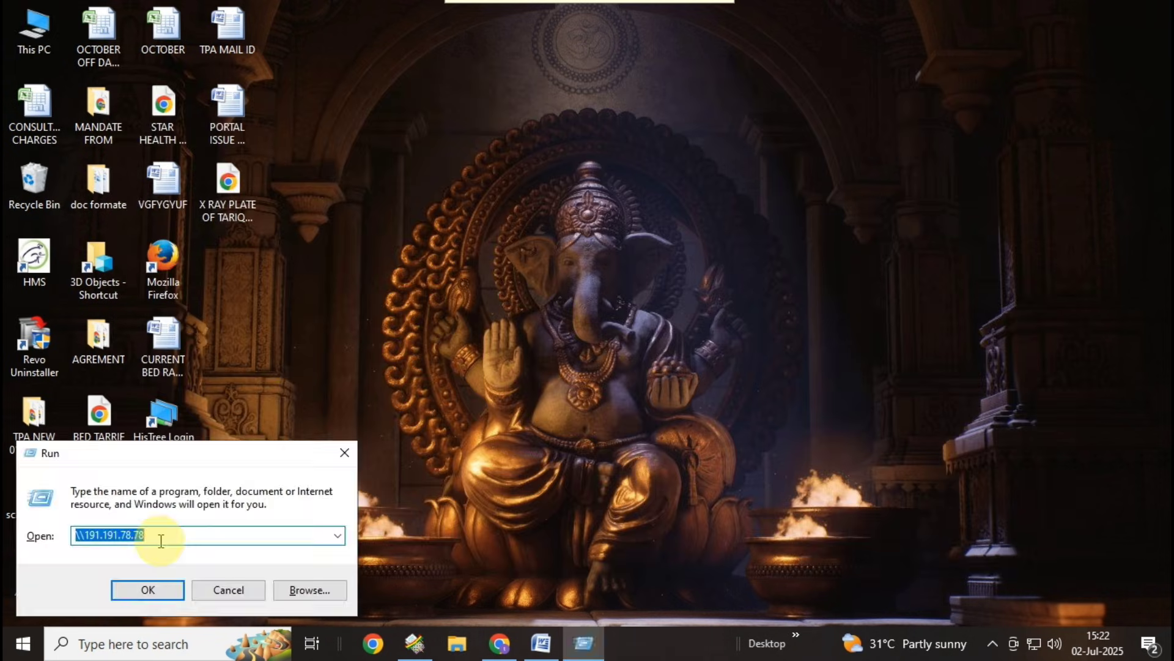
pyautogui.write('control')
pyautogui.press('Return')
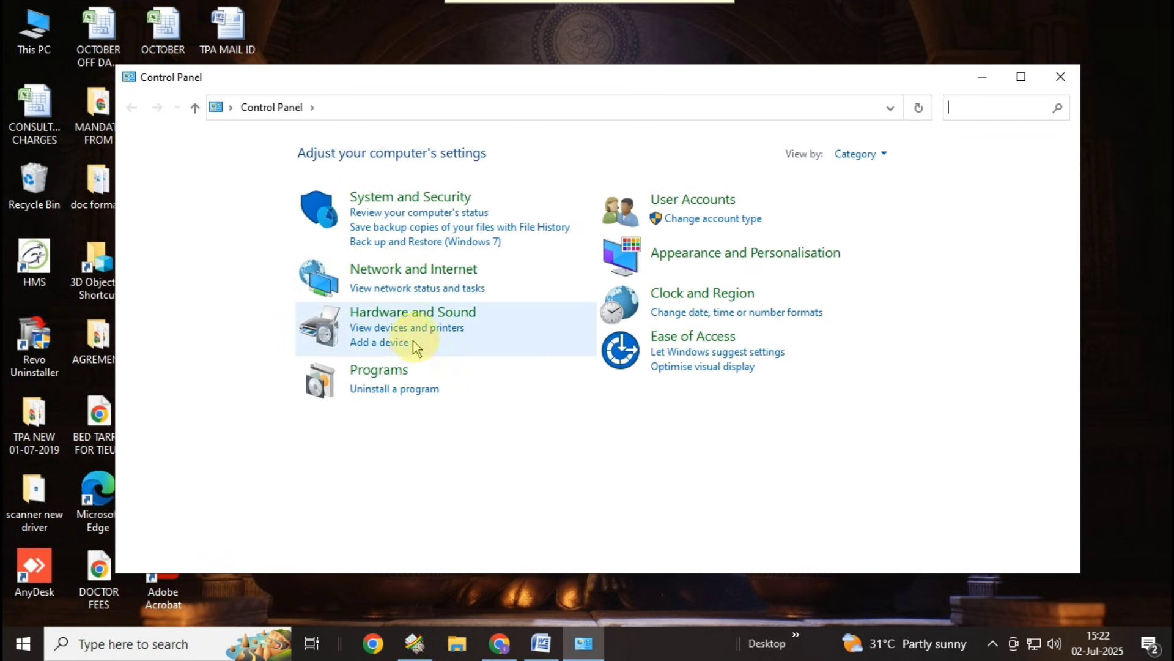
pyautogui.click(419, 330)
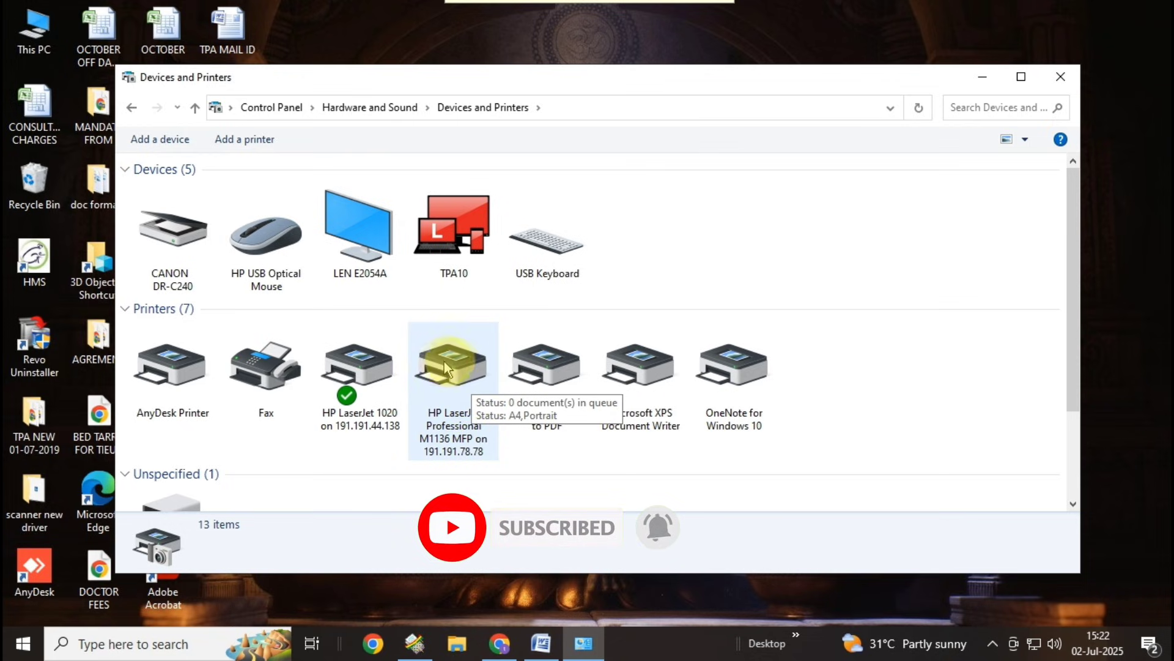
pyautogui.click(1061, 76)
pyautogui.rightClick(554, 260)
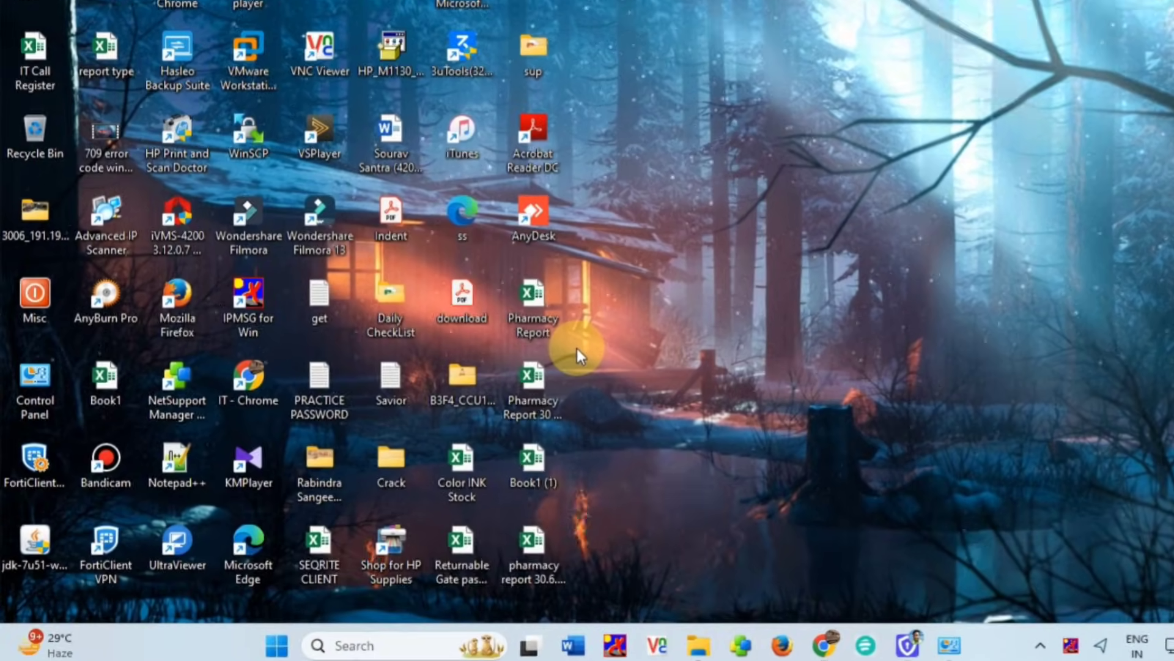
# - Launch Local Users and Groups via lusrmgr.msc from the Run dialog
pyautogui.press('super+r')
pyautogui.write('lu')
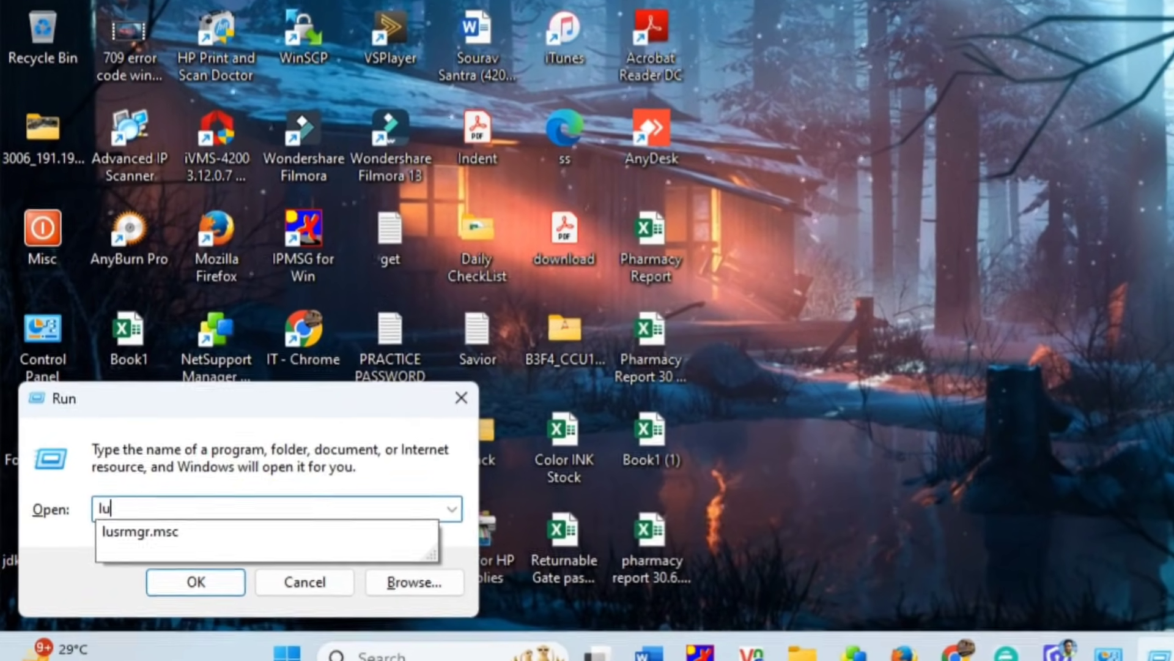
pyautogui.write('srmg')
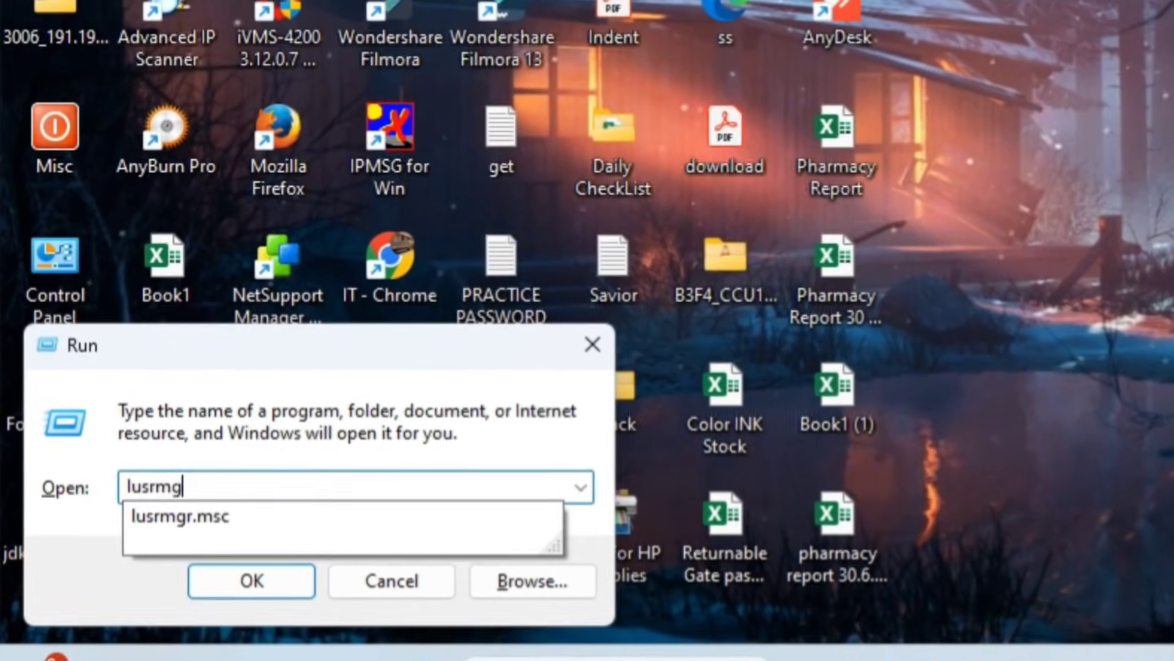
pyautogui.write('r.msc')
pyautogui.press('Return')
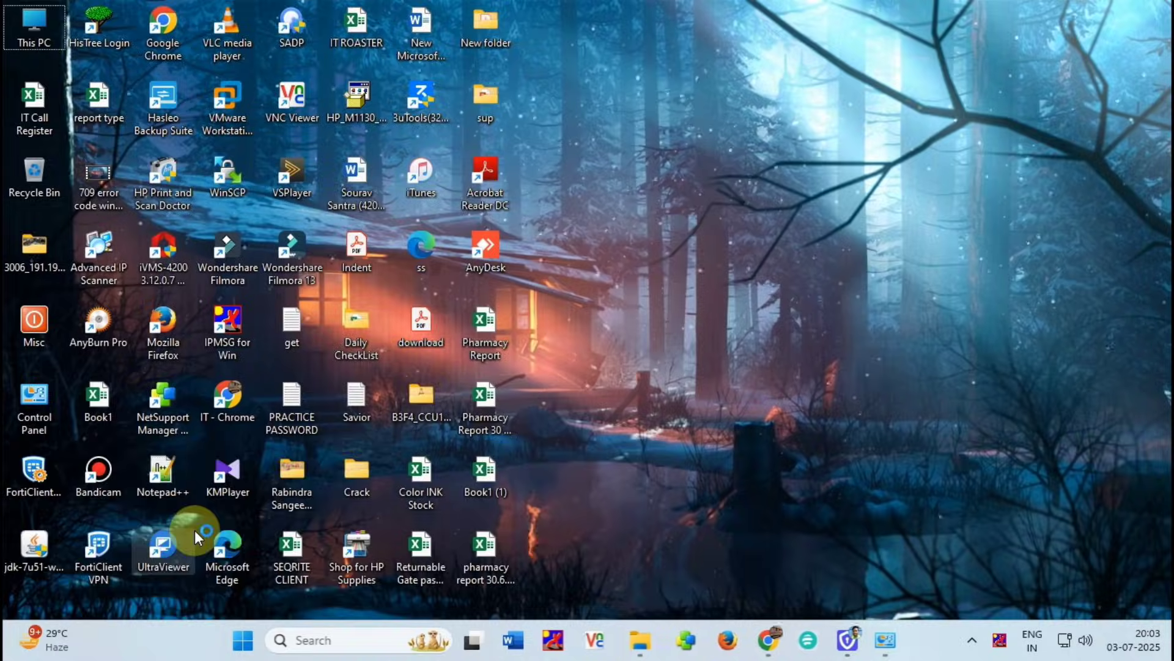
# - In Users, clear 'Account is disabled' on the Administrator account's properties and confirm
pyautogui.doubleClick(358, 103)
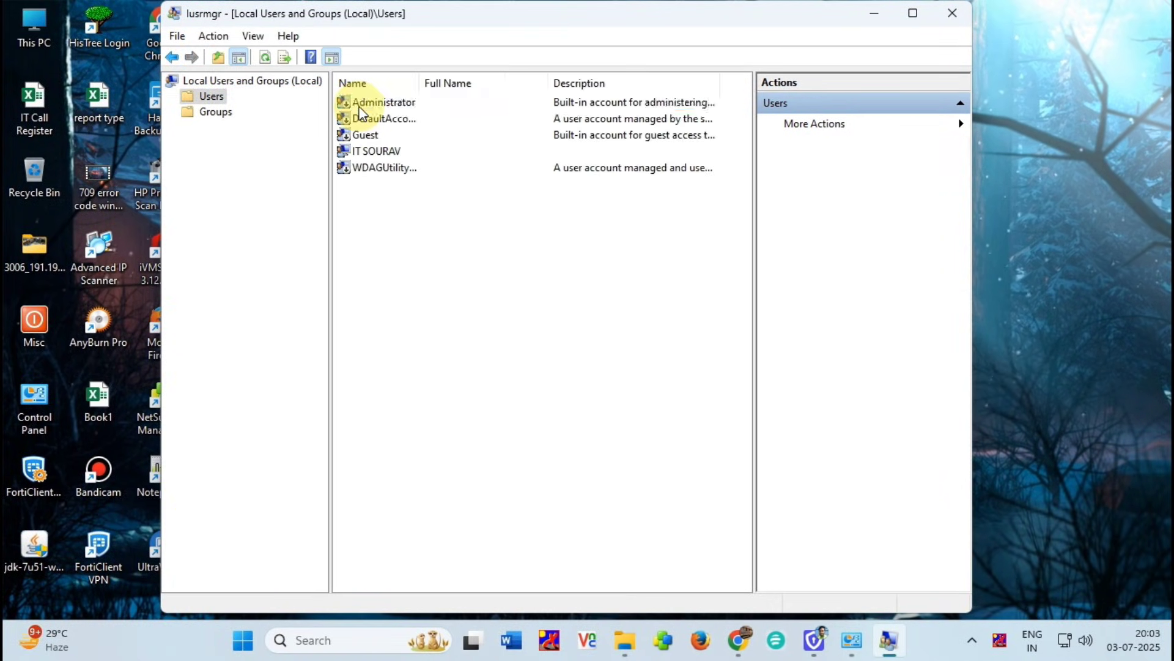
pyautogui.click(396, 207)
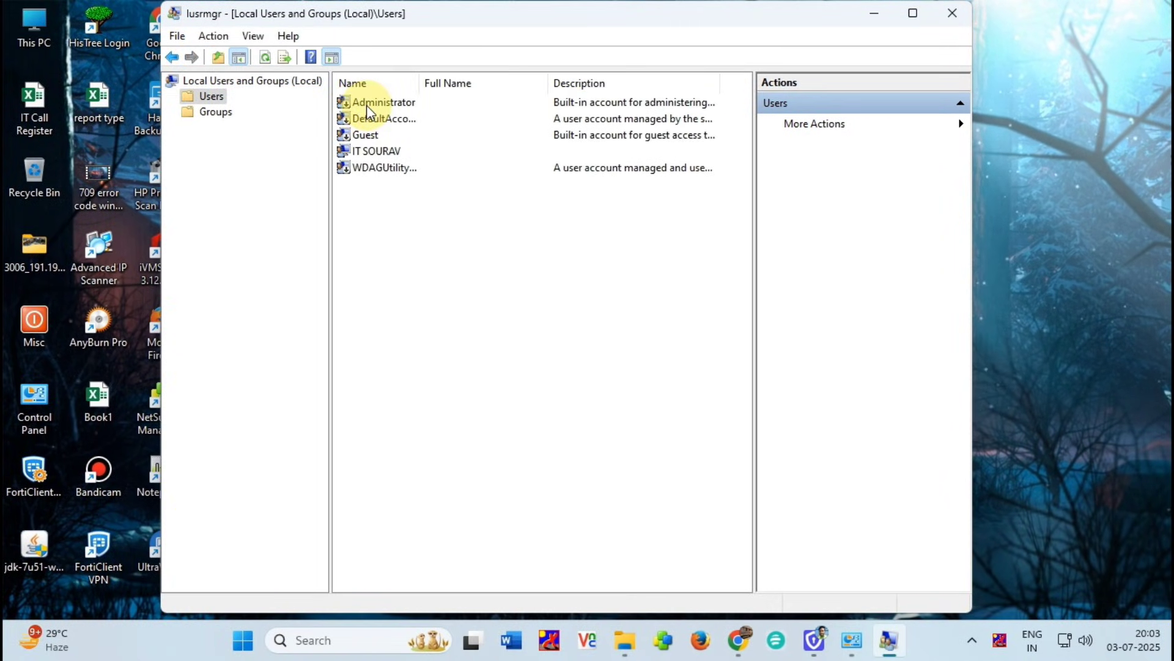
pyautogui.rightClick(367, 105)
pyautogui.click(415, 213)
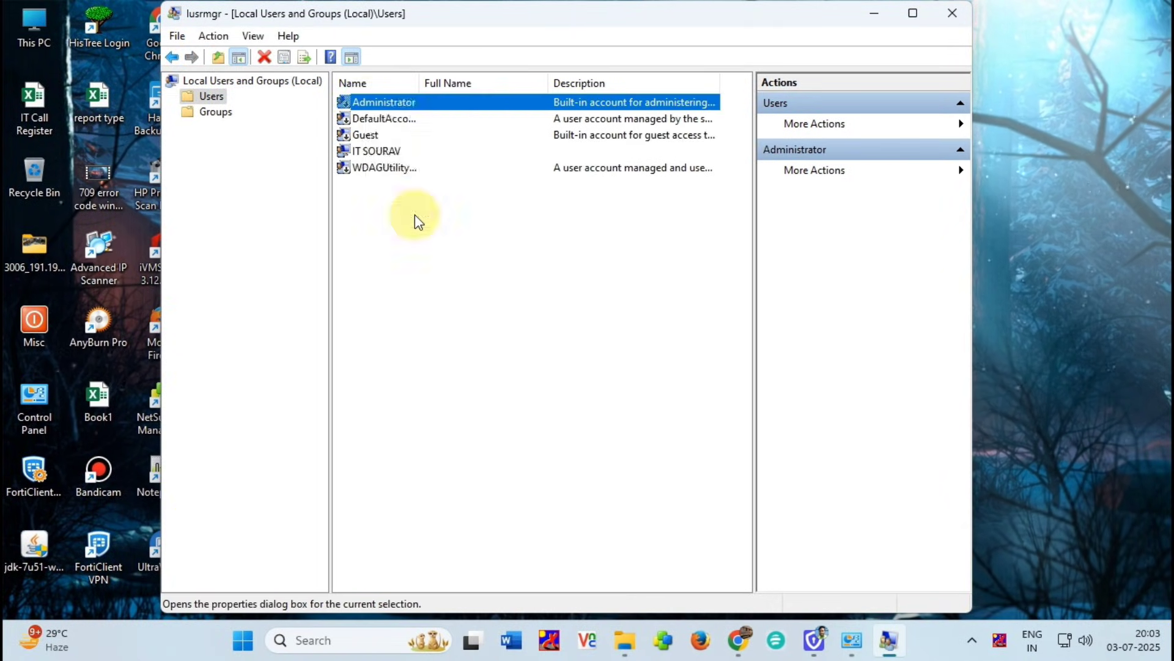
pyautogui.click(419, 351)
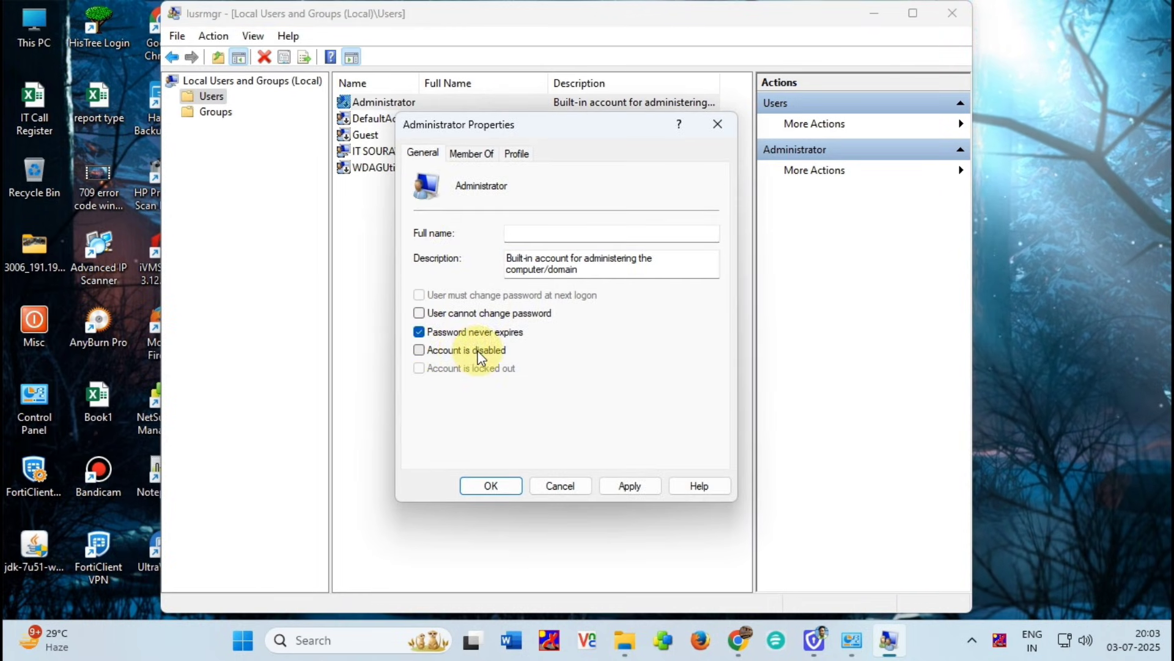
pyautogui.click(500, 488)
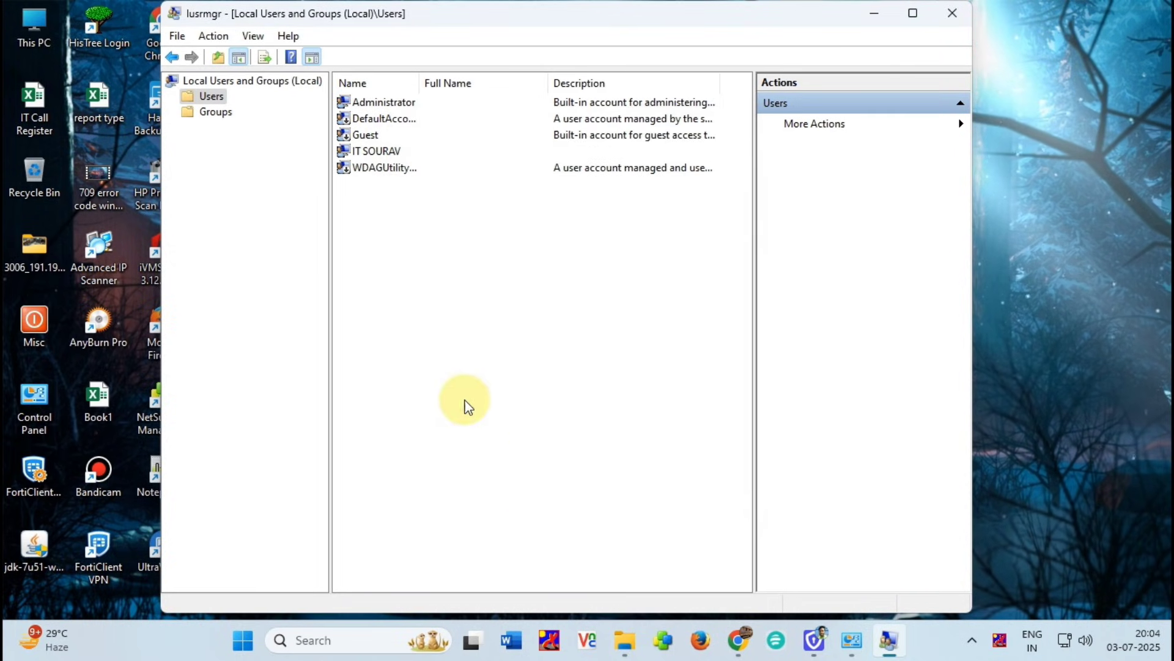
# - Set and confirm a new password for the Administrator account, acknowledging the warning and notice
pyautogui.rightClick(363, 104)
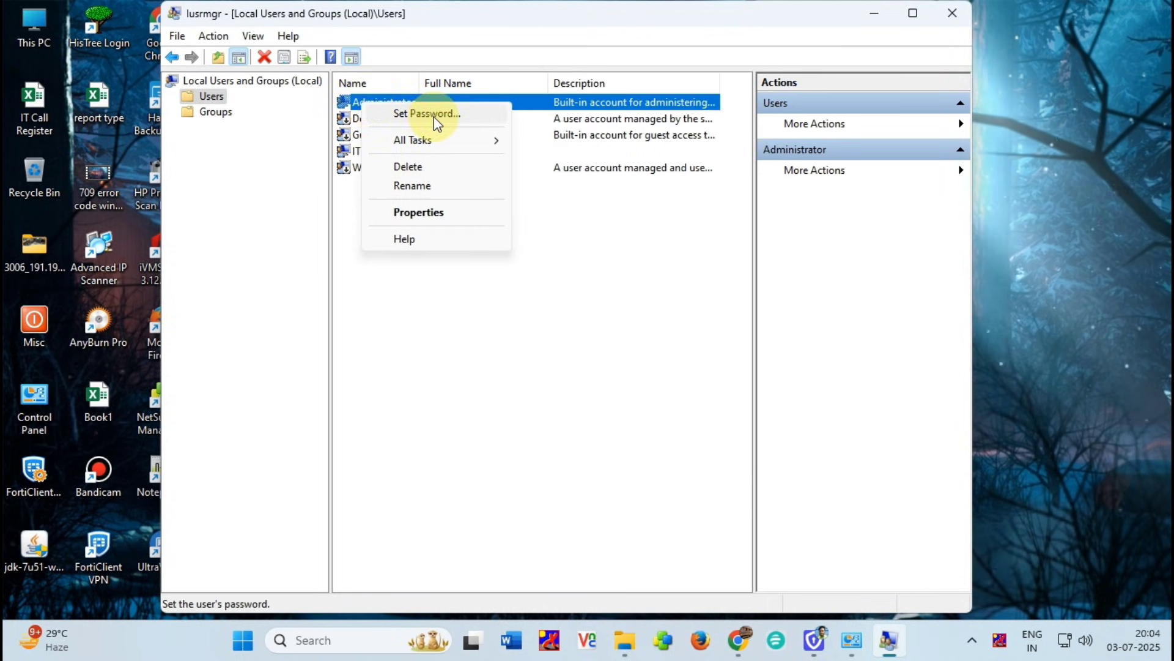
pyautogui.click(432, 114)
pyautogui.click(489, 405)
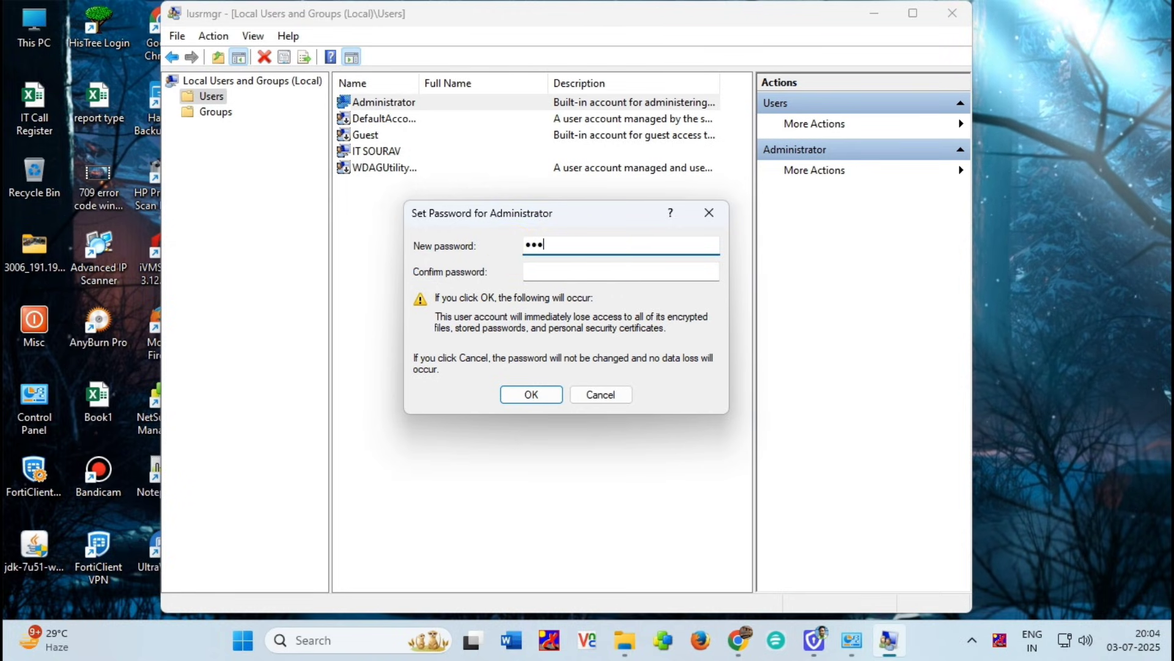
pyautogui.write('1')
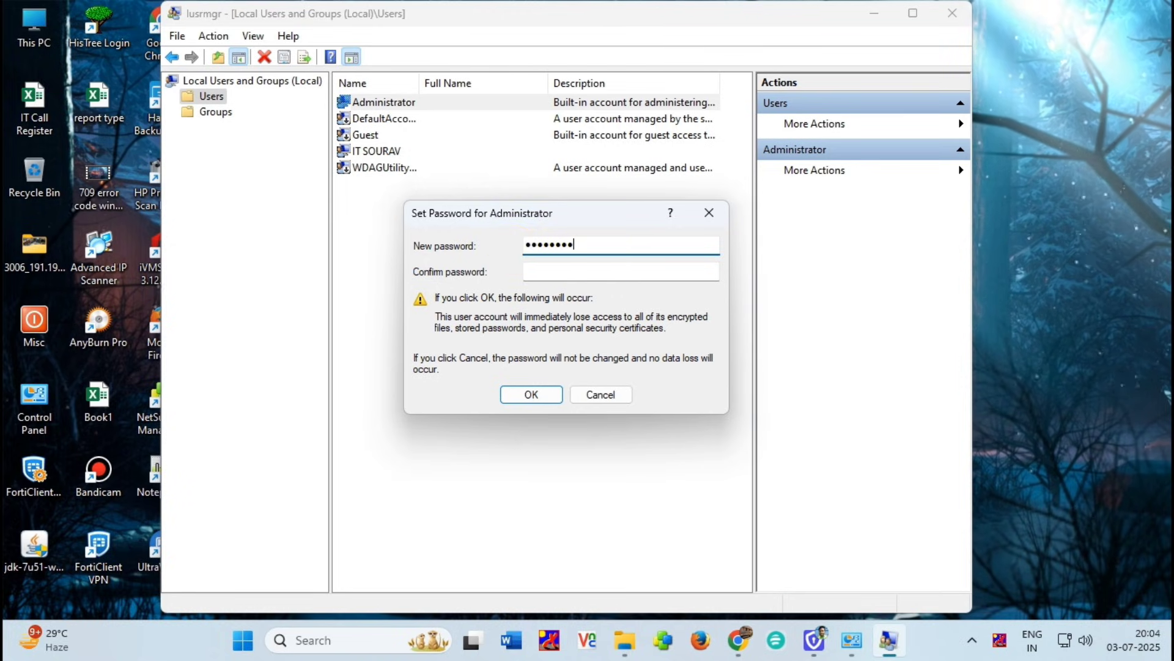
pyautogui.write('1')
pyautogui.press('Tab')
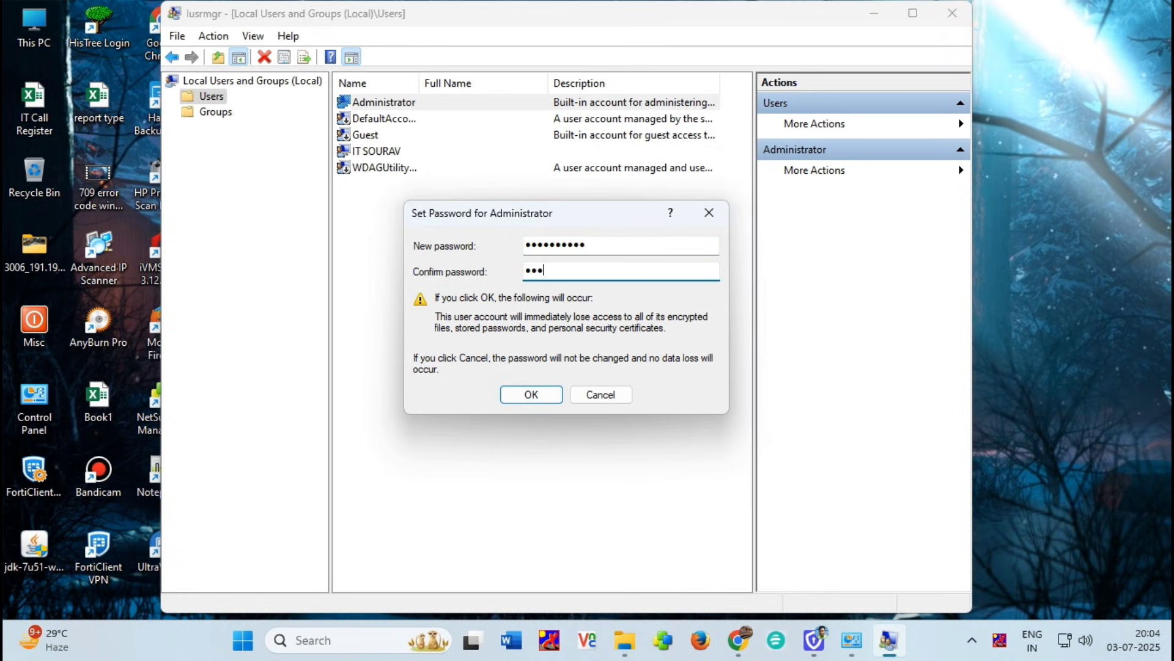
pyautogui.write('1111111')
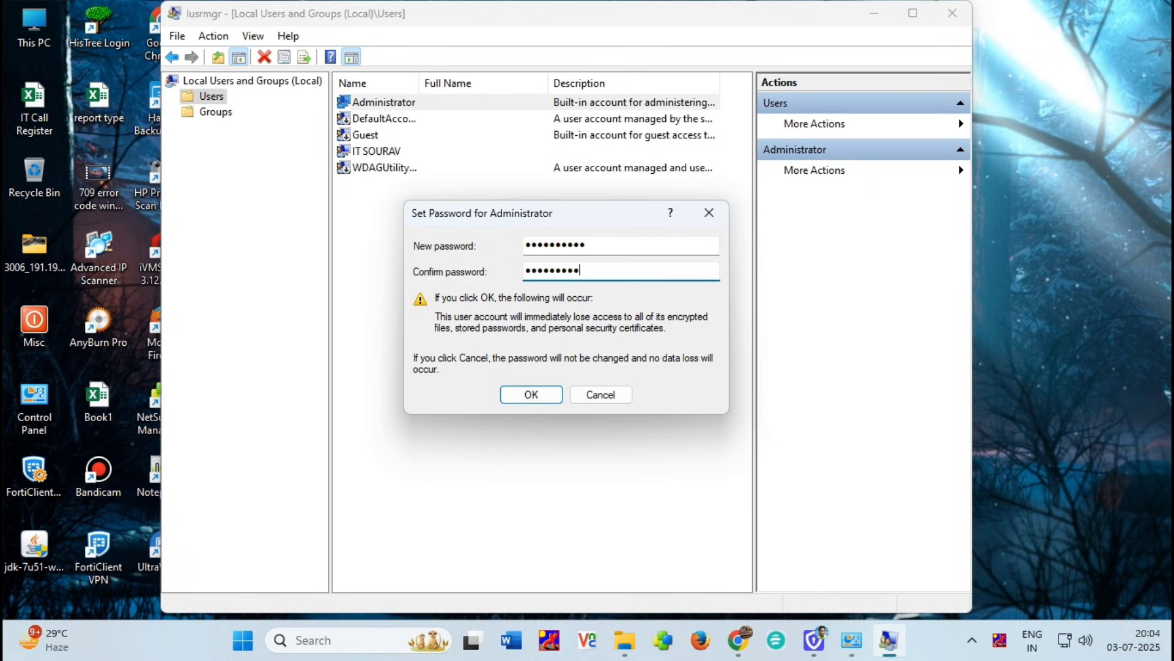
pyautogui.write('1')
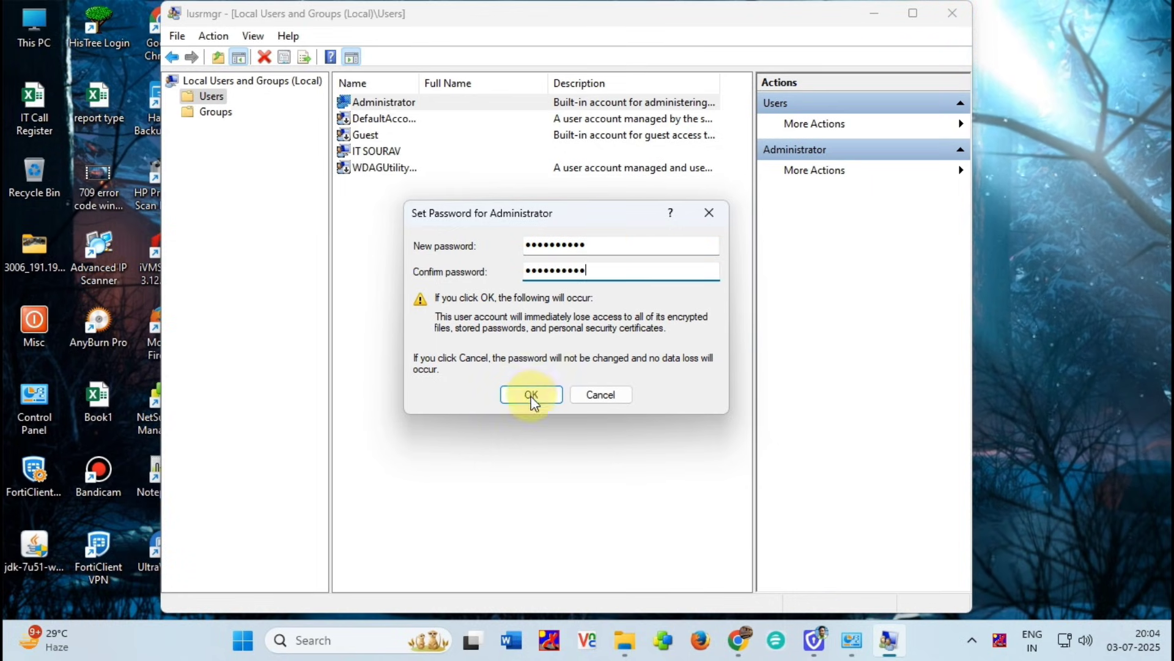
pyautogui.click(532, 394)
pyautogui.click(620, 353)
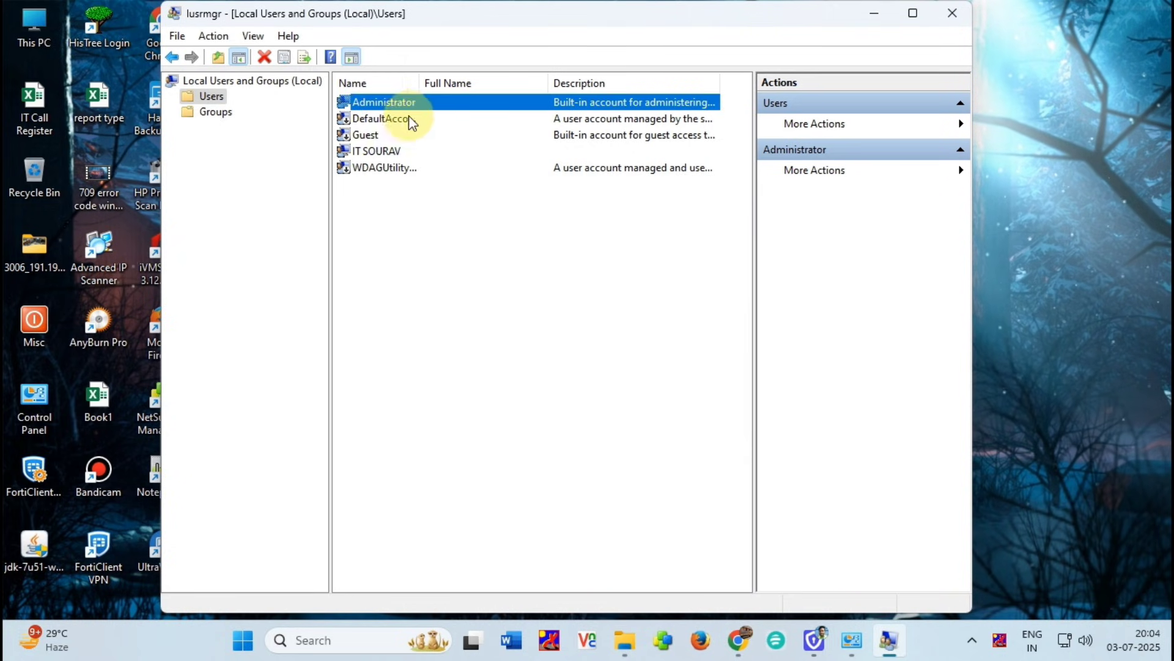
# - Close the Local Users and Groups console and dismiss the desktop menu
pyautogui.click(496, 252)
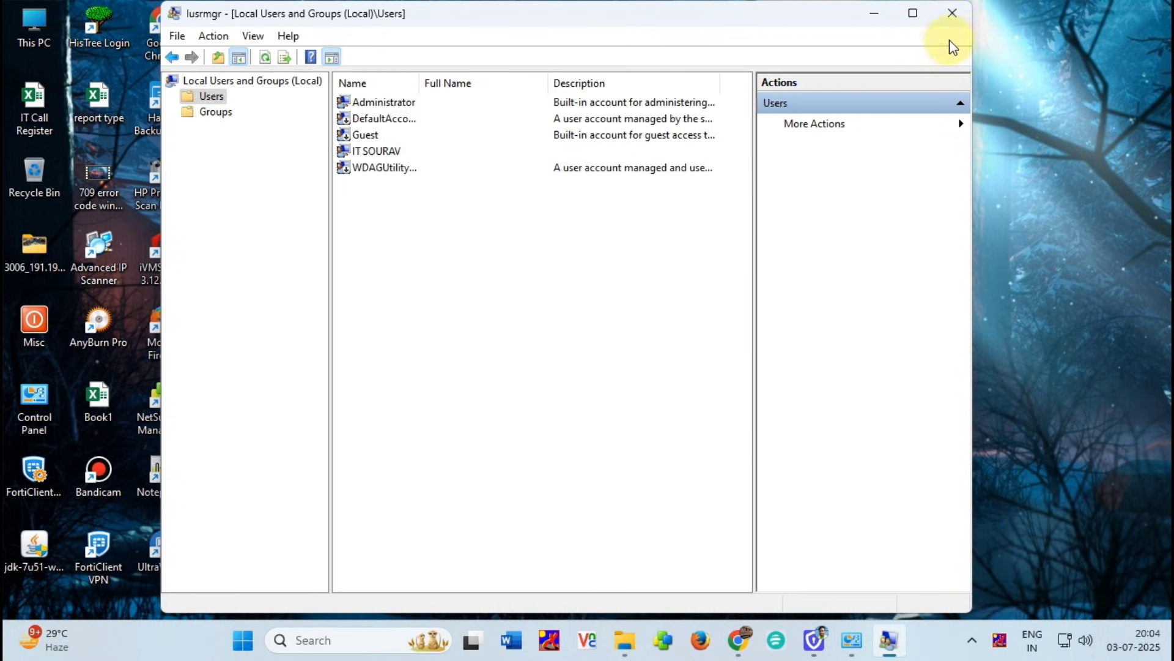
pyautogui.click(953, 14)
pyautogui.rightClick(676, 256)
pyautogui.click(619, 249)
# - Reach Advanced sharing settings from the network tray icon and expand All networks to verify sharing is On
pyautogui.rightClick(1064, 640)
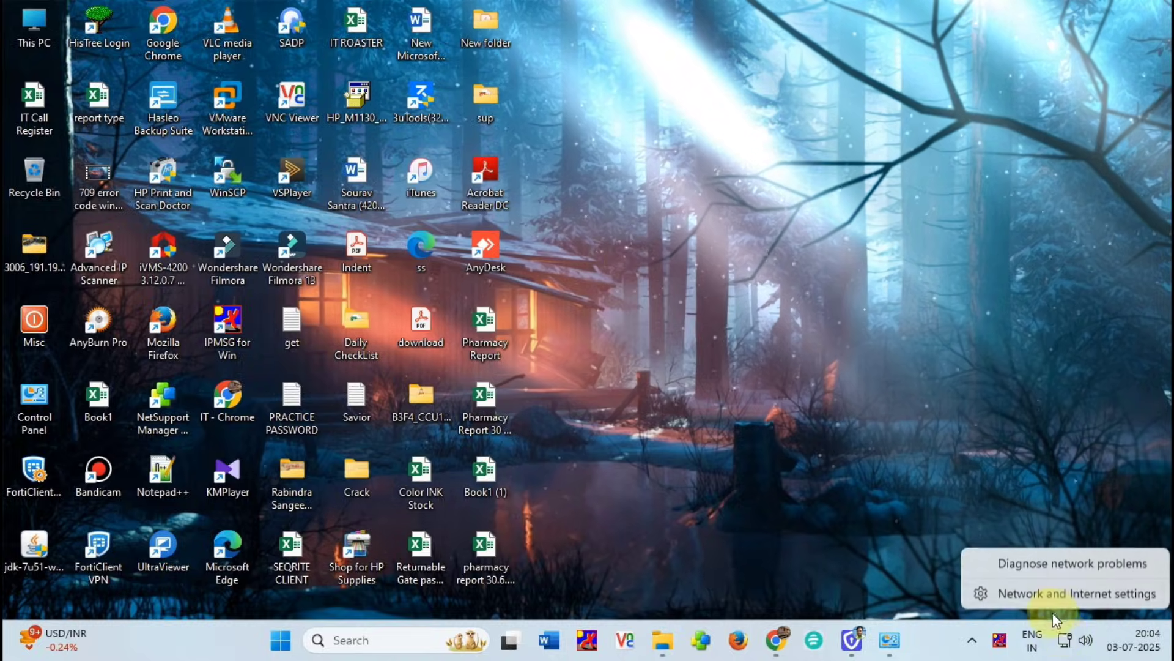
pyautogui.click(1047, 595)
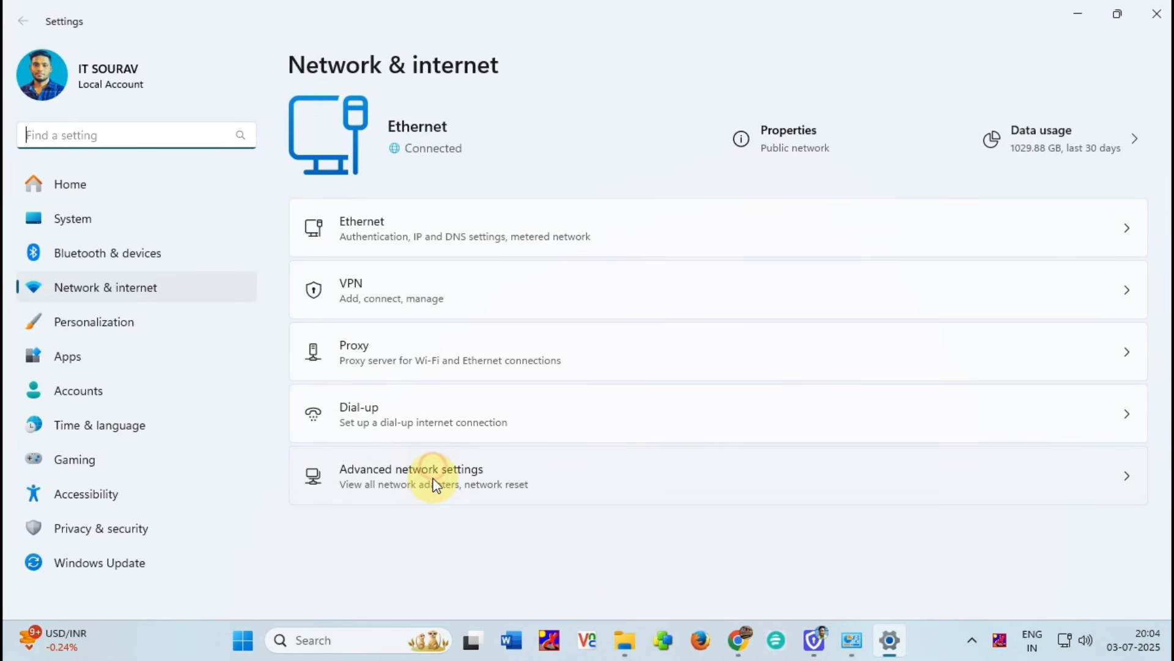
pyautogui.click(435, 485)
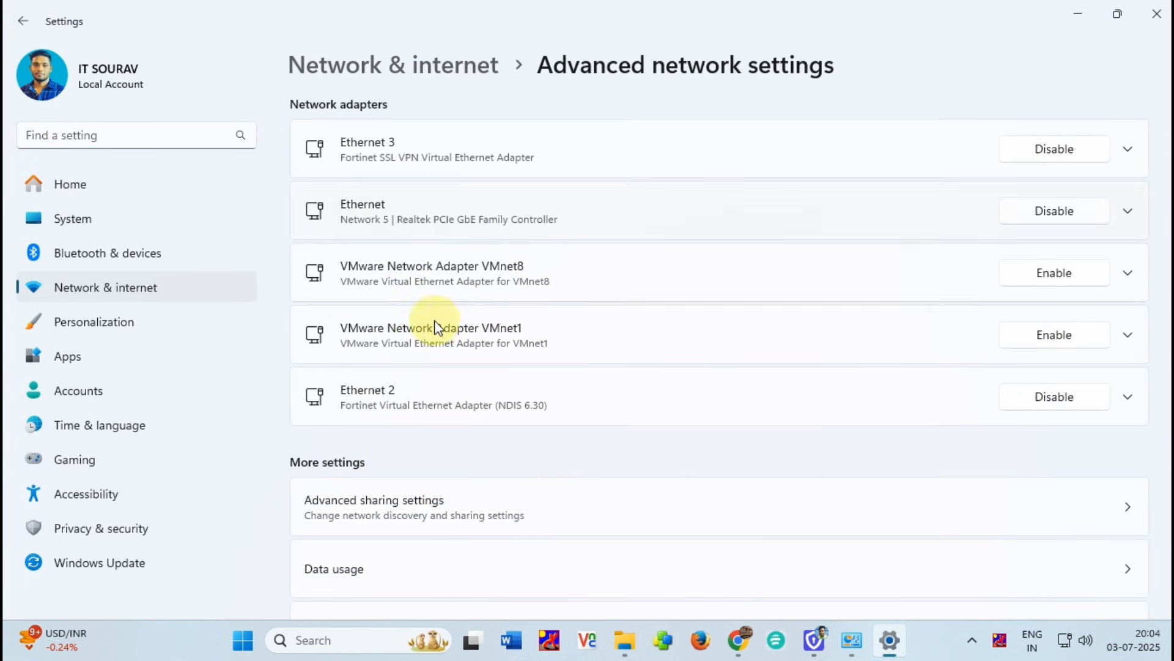
pyautogui.scroll(-2, 421, 492)
pyautogui.scroll(-2, 352, 287)
pyautogui.click(365, 273)
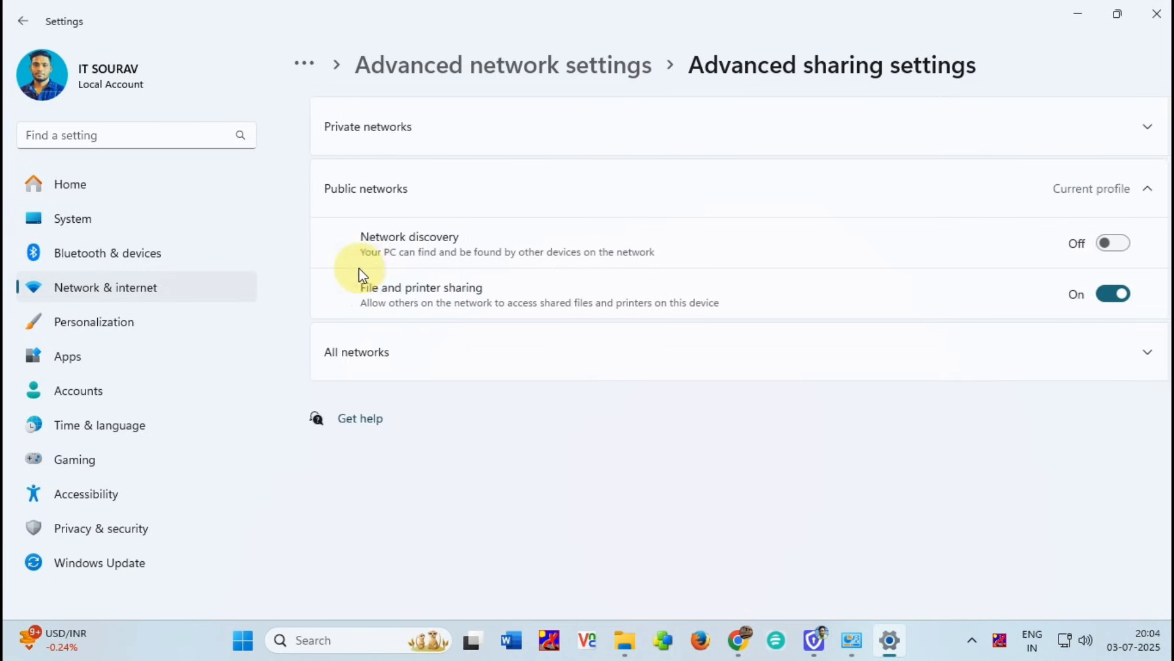
pyautogui.click(357, 356)
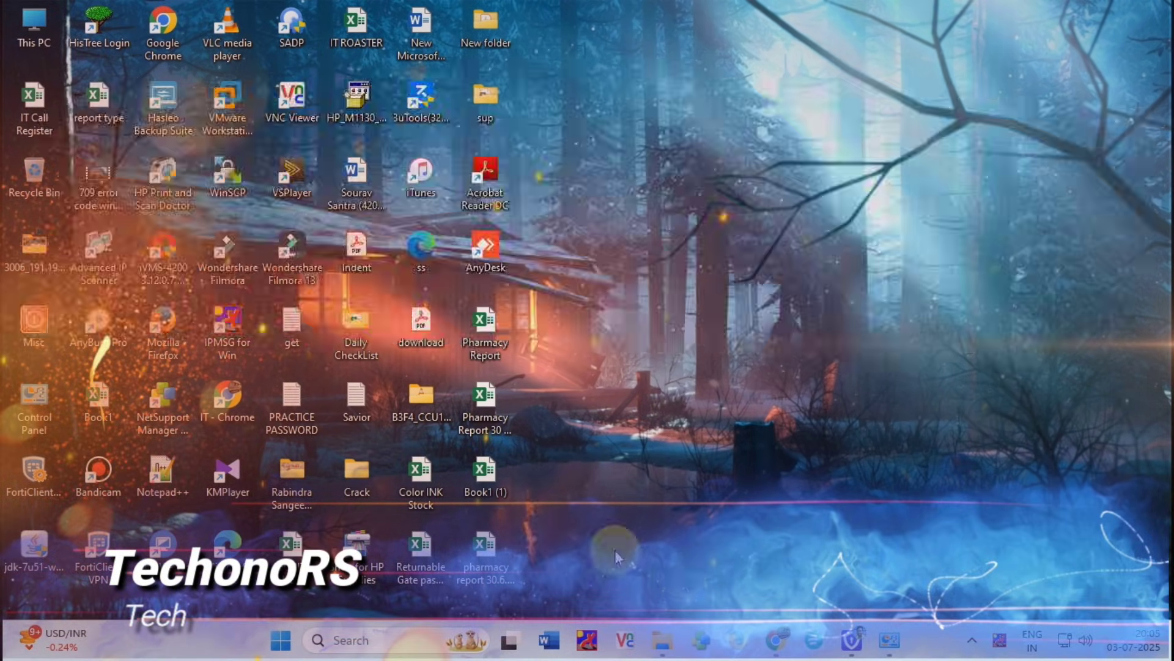
pyautogui.press('super')
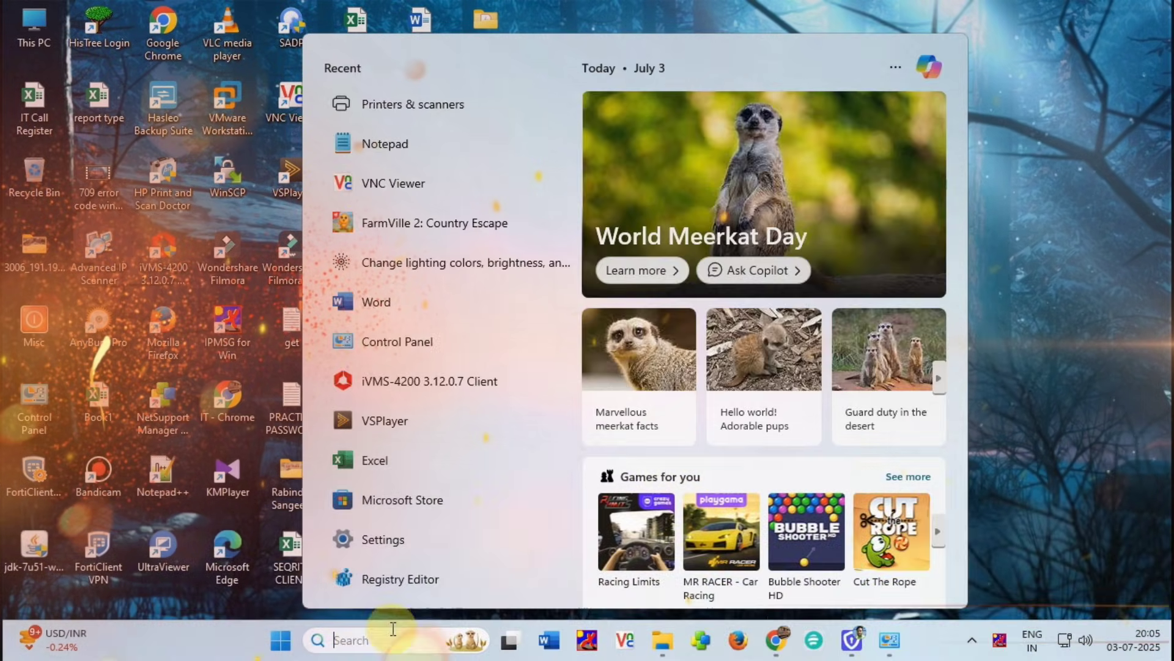